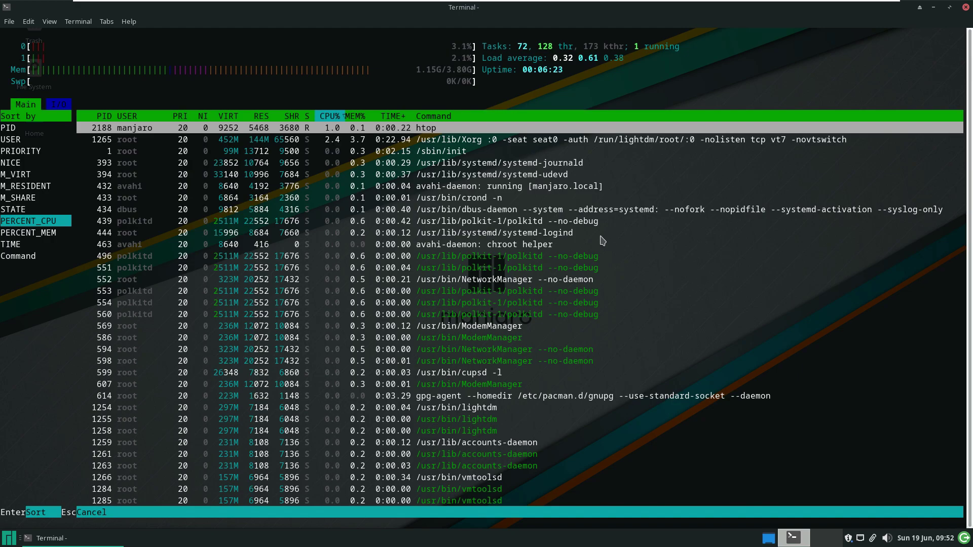
- Switch the htop process list to tree view and examine the hierarchy of running processes
key("Escape")
key("F5")
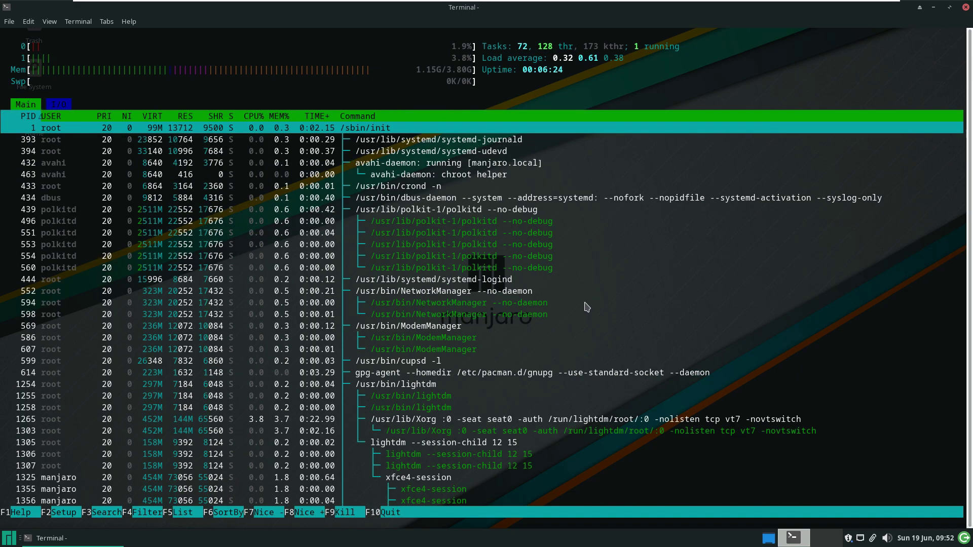
scroll(592, 328, "down", 7)
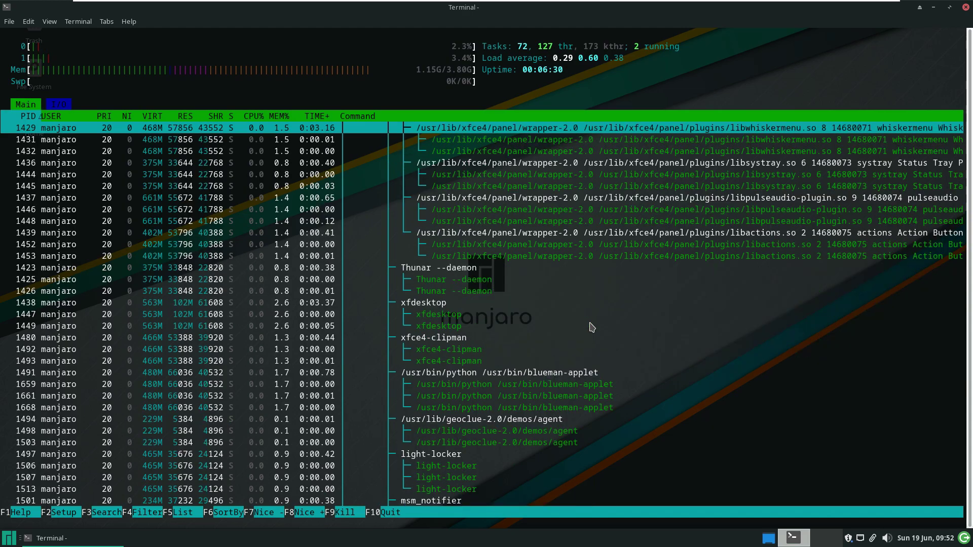
scroll(592, 327, "up", 7)
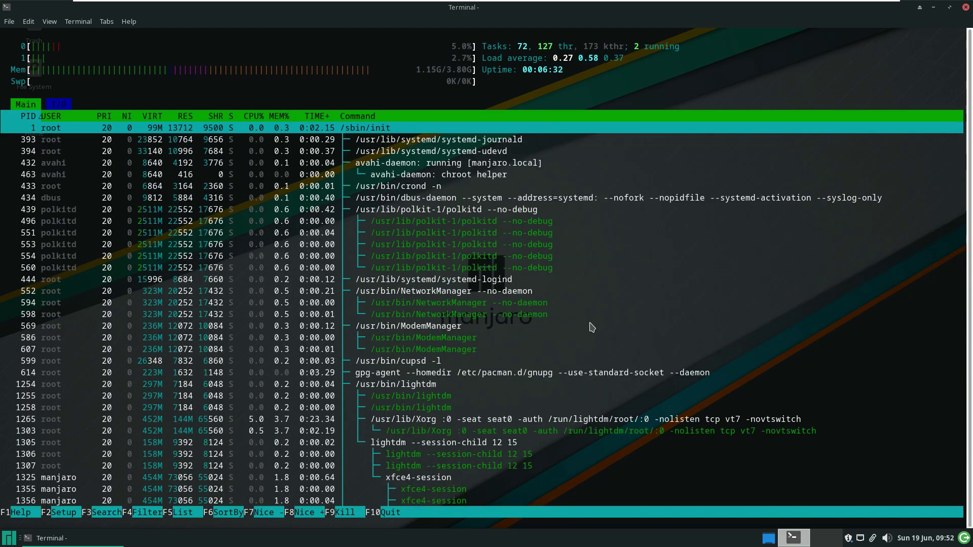
scroll(592, 328, "down", 10)
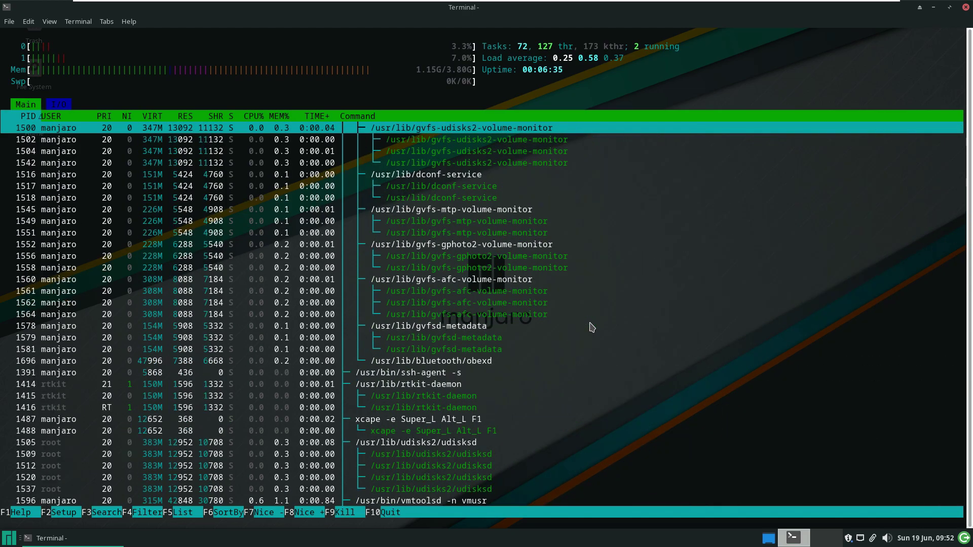
scroll(592, 327, "down", 5)
scroll(592, 327, "up", 8)
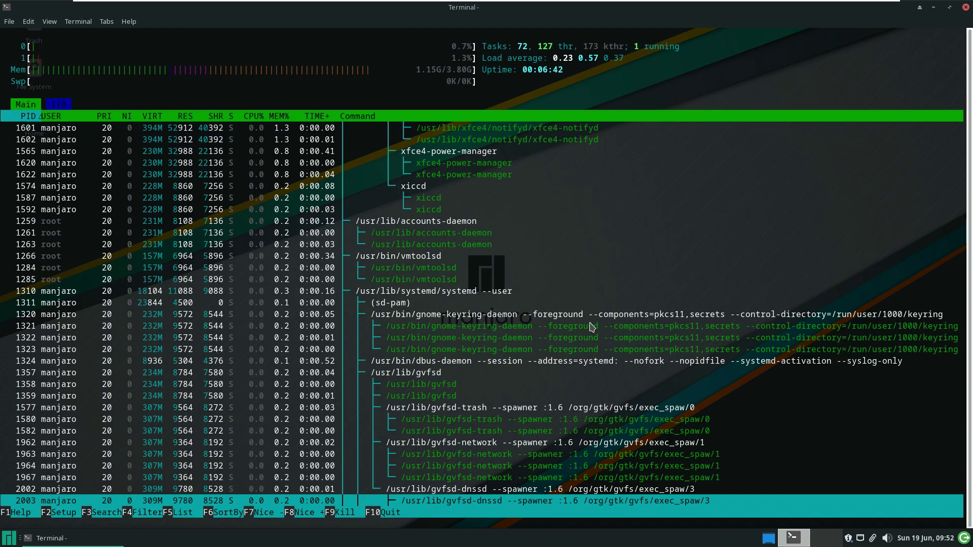
scroll(592, 328, "down", 4)
scroll(592, 327, "down", 1)
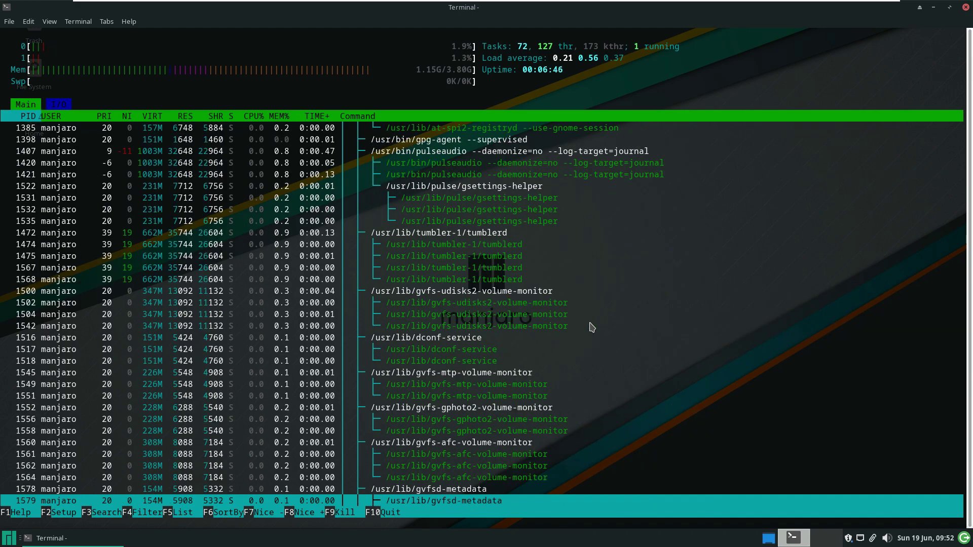
scroll(592, 327, "up", 10)
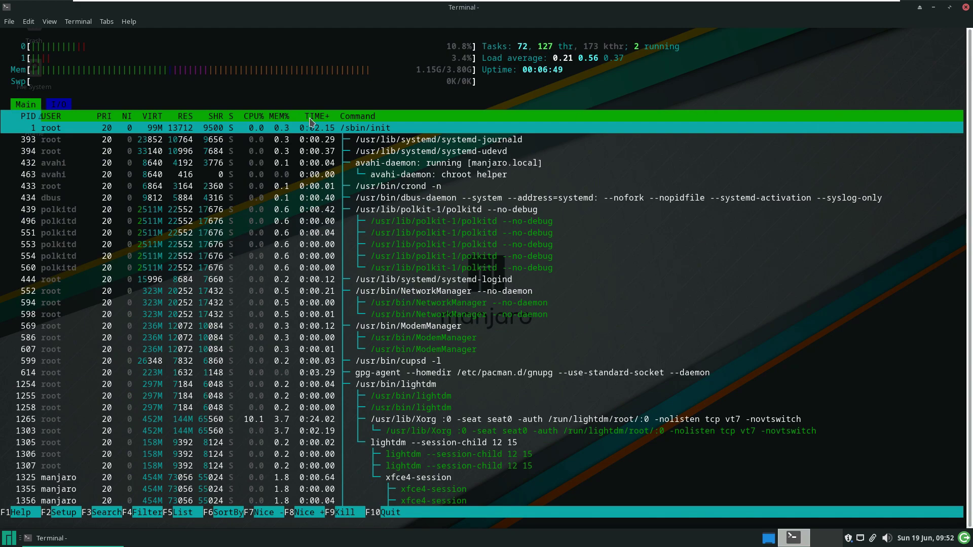
- Replace the htop tab with a fresh terminal tab and run neofetch in it
left_click(12, 22)
left_click(17, 36)
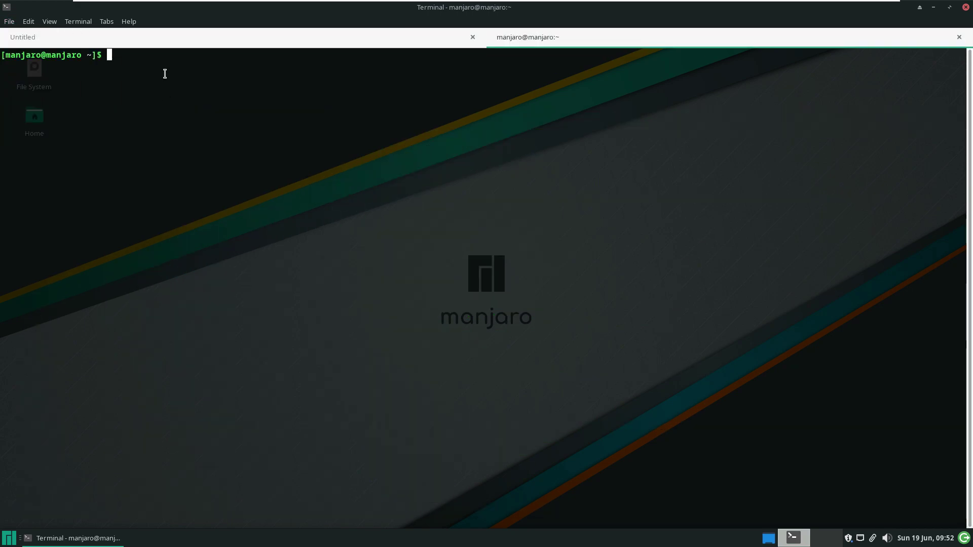
left_click(472, 37)
type("neofetch")
key("Return")
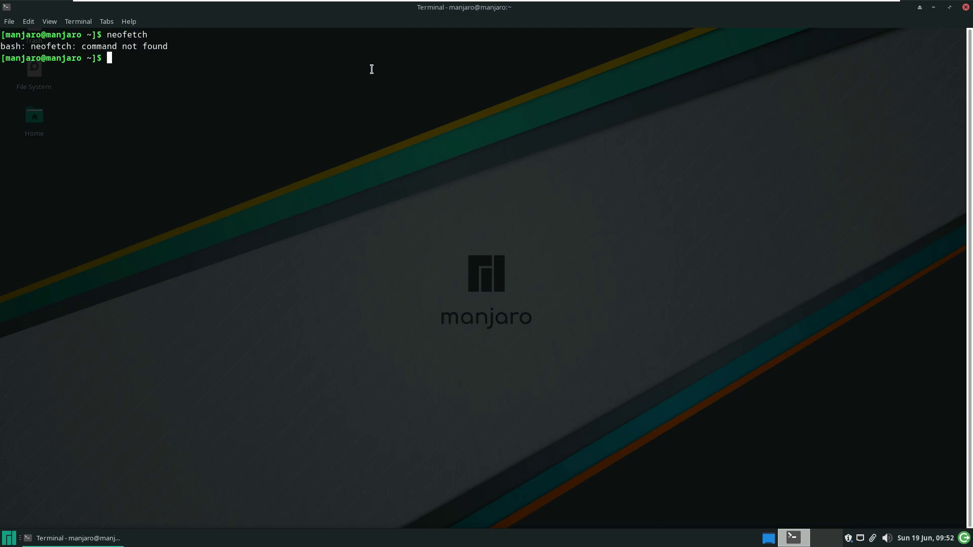
- Query the system and kernel information by running uname, uname -a and uname -r
type("uname")
key("Return")
type("un")
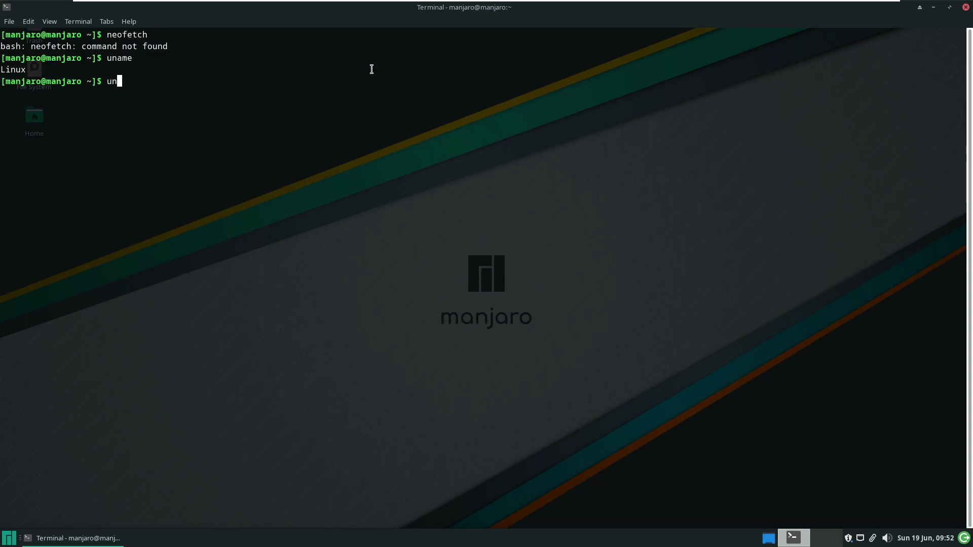
type("ame -a")
key("Return")
type("un")
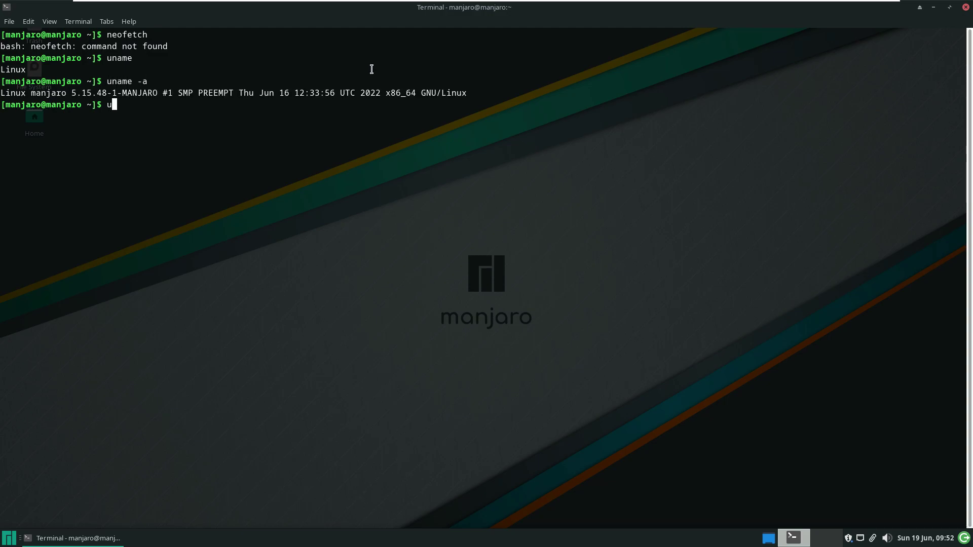
type("ame -r")
key("Return")
- Review the processor details with lscpu and end the terminal session with exit
type("lscpu")
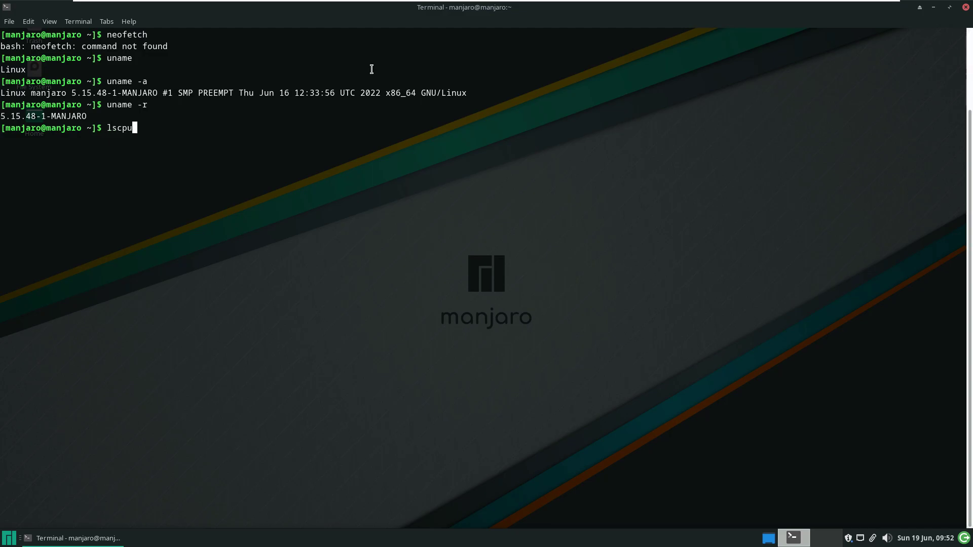
key("Return")
scroll(372, 70, "up", 3)
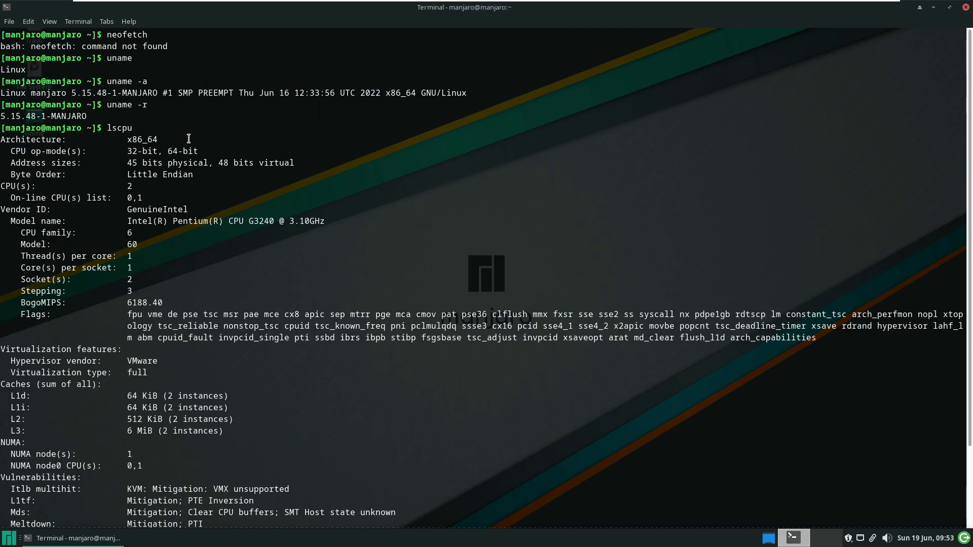
scroll(150, 160, "down", 3)
type("exit")
key("Return")
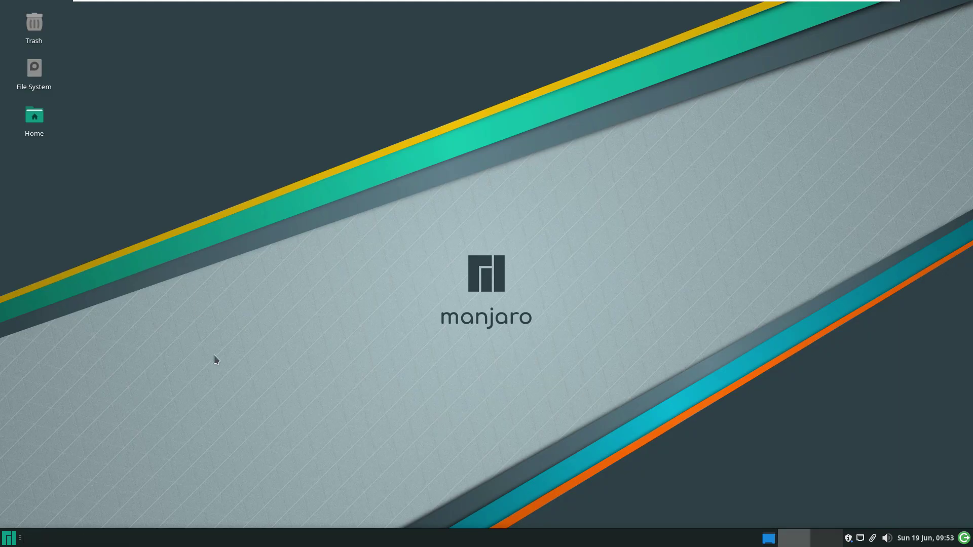
- View the version information of the Xfce panel and close its About window
right_click(240, 540)
mouse_move(260, 520)
left_click(314, 512)
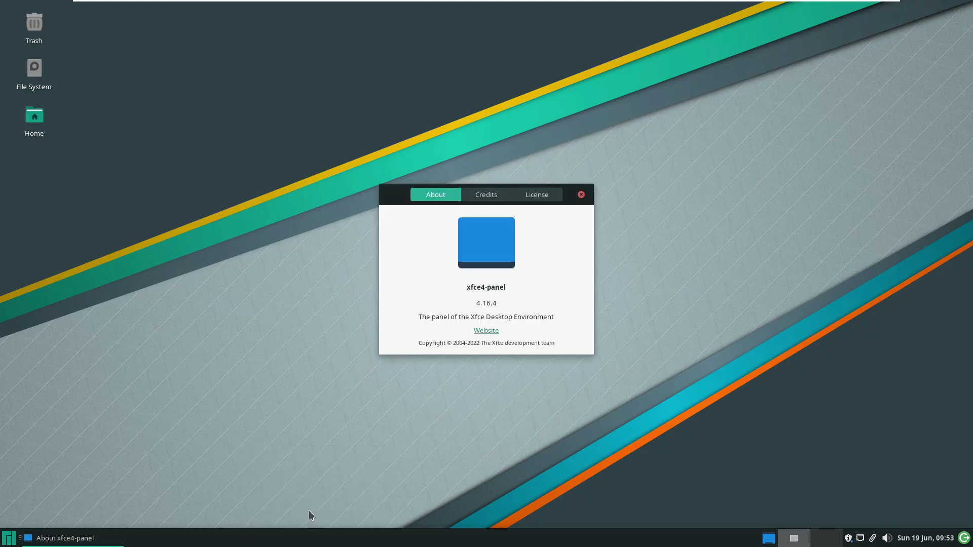
left_click_drag(505, 304, 415, 300)
left_click(582, 194)
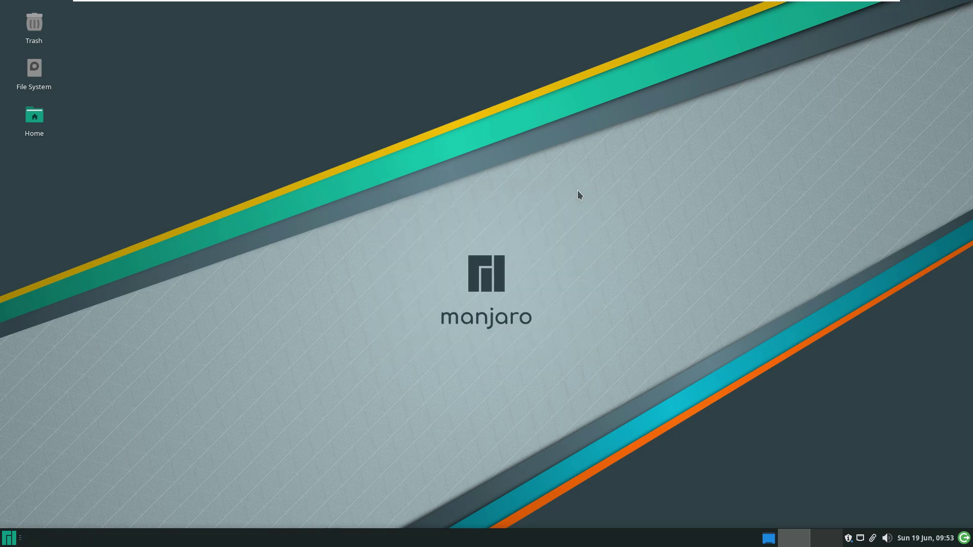
- Show the System category in the applications menu and enlarge the menu to over half the screen width
left_click(8, 537)
left_click(160, 486)
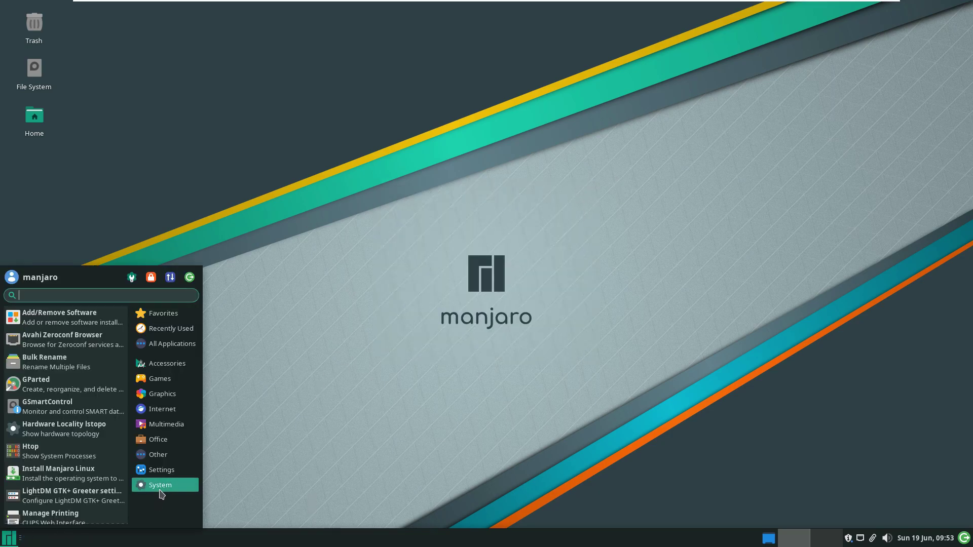
left_click_drag(202, 269, 568, 67)
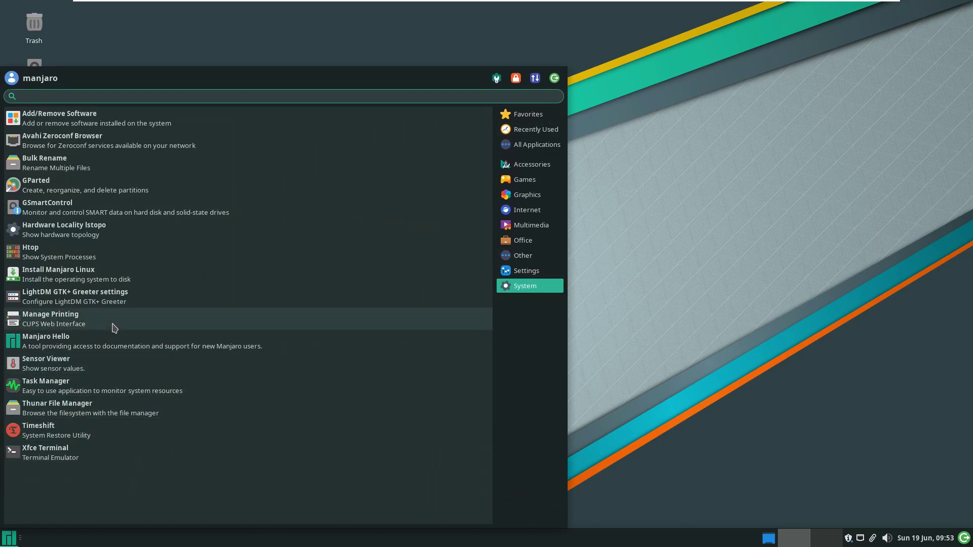
- View the user profile details in the About Me settings and close the window
left_click(526, 270)
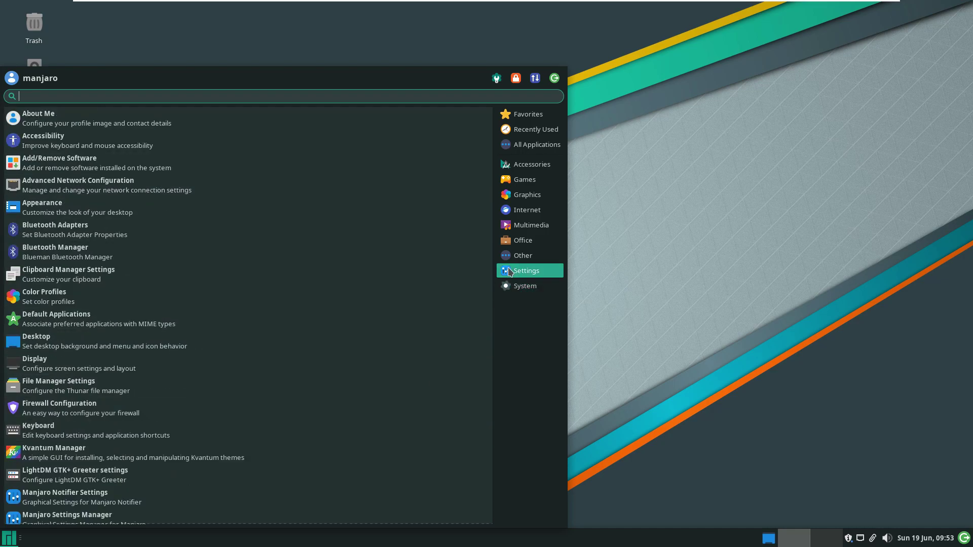
left_click(136, 123)
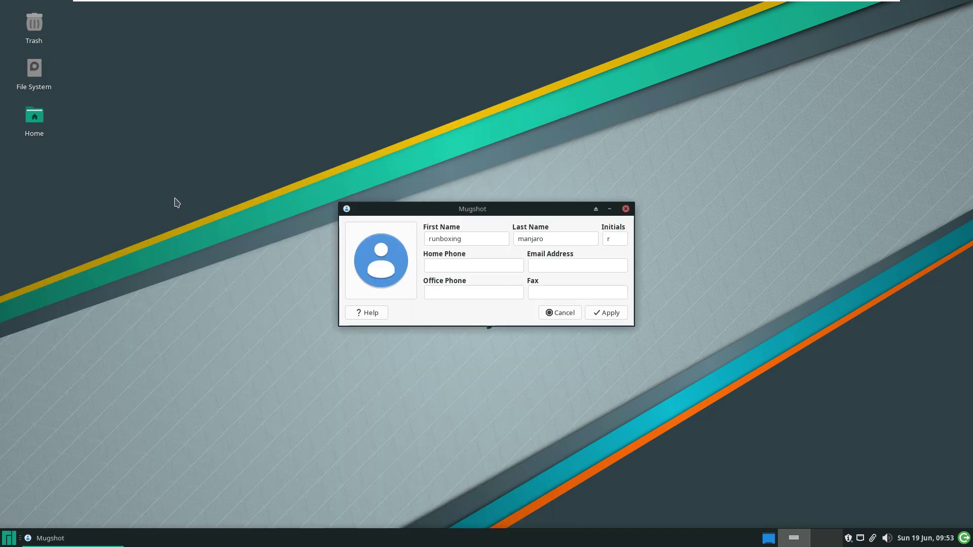
left_click(625, 208)
- Look through the Settings applications and open the Appearance settings in a maximized window
left_click(11, 537)
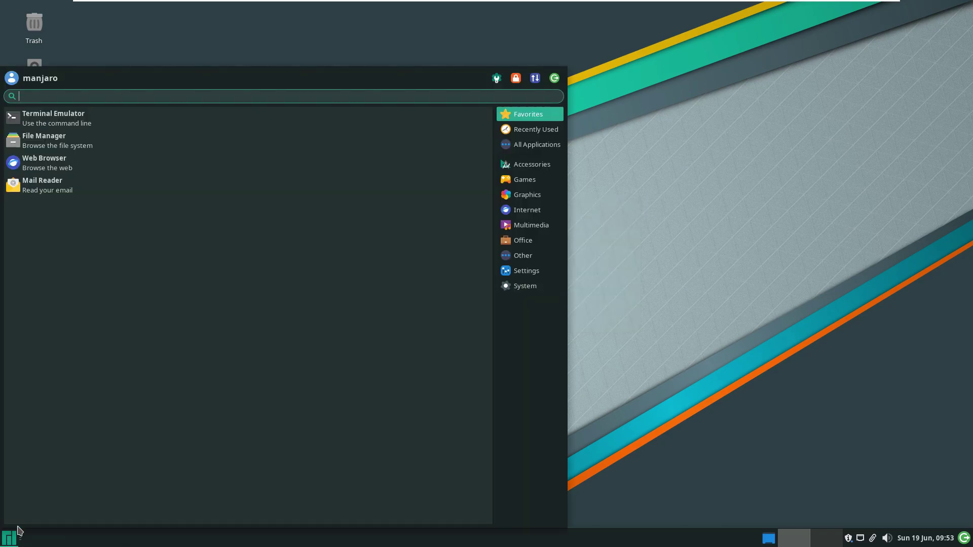
left_click(526, 270)
scroll(156, 152, "down", 2)
scroll(156, 153, "down", 6)
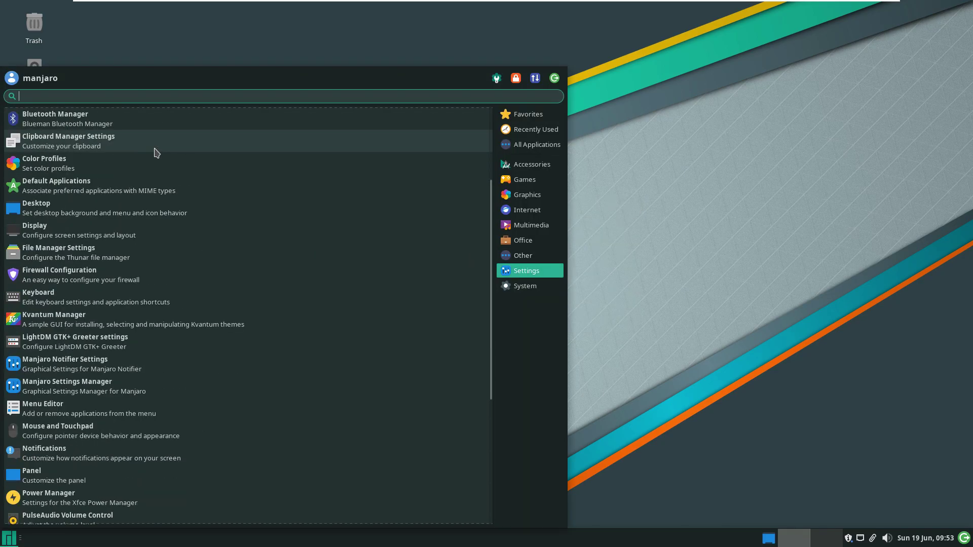
scroll(156, 153, "up", 8)
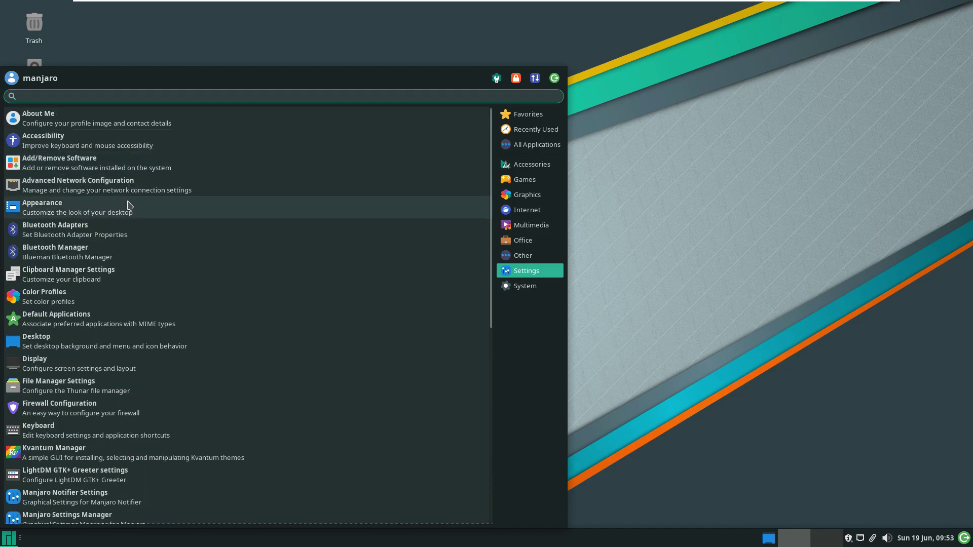
left_click(129, 205)
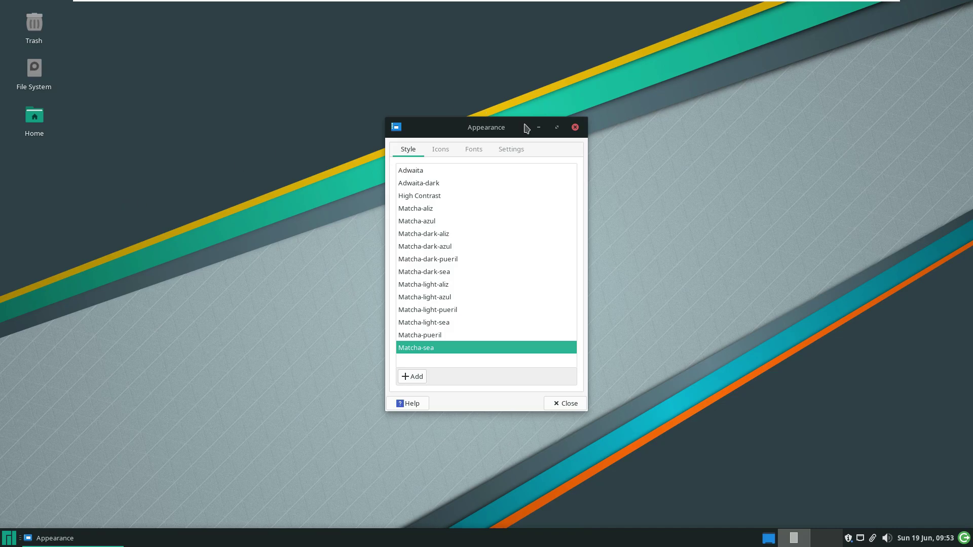
left_click(557, 127)
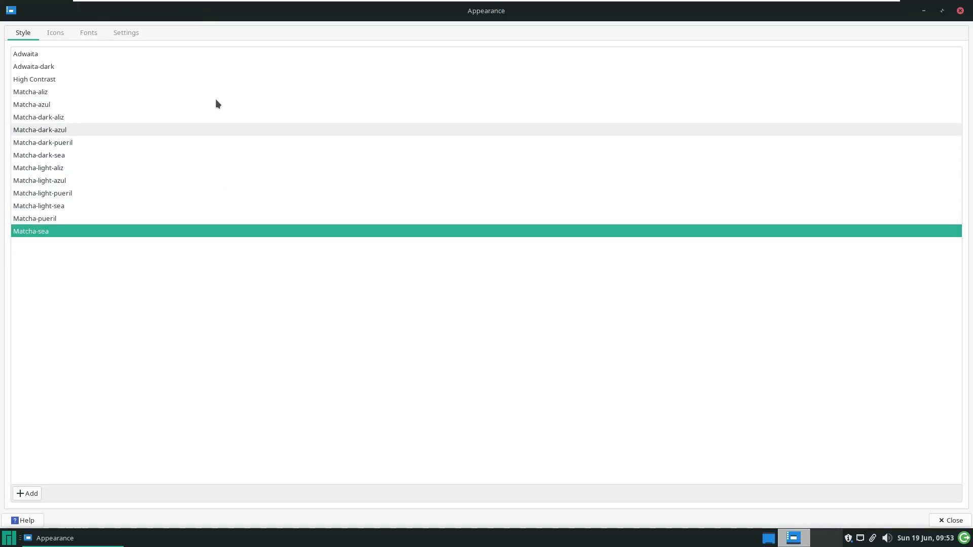
- Review the available icon themes, the font options and the general appearance settings
left_click(55, 34)
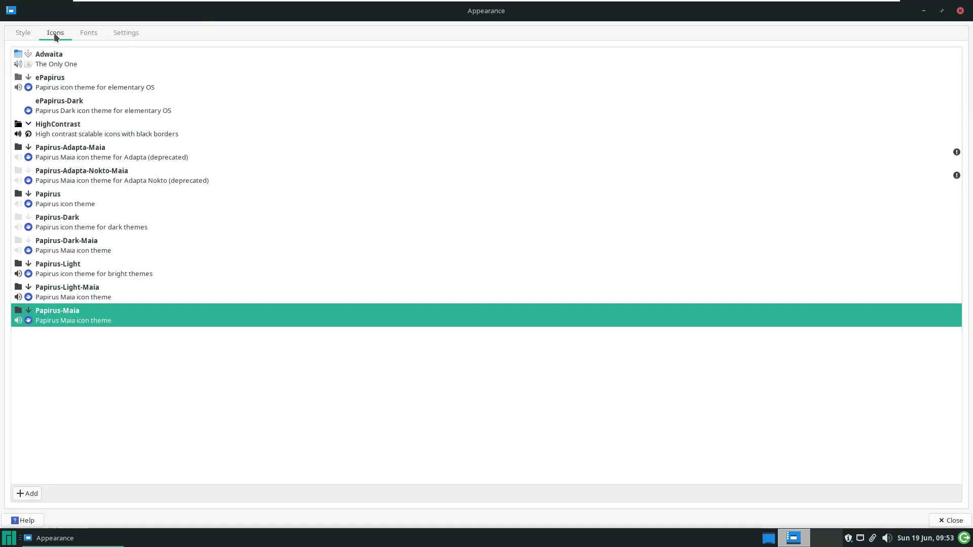
left_click(96, 33)
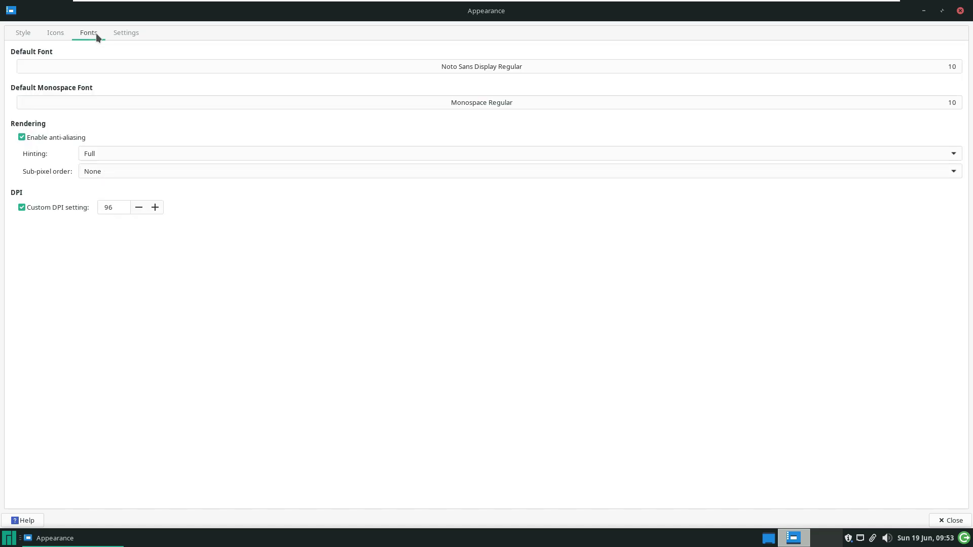
left_click(127, 32)
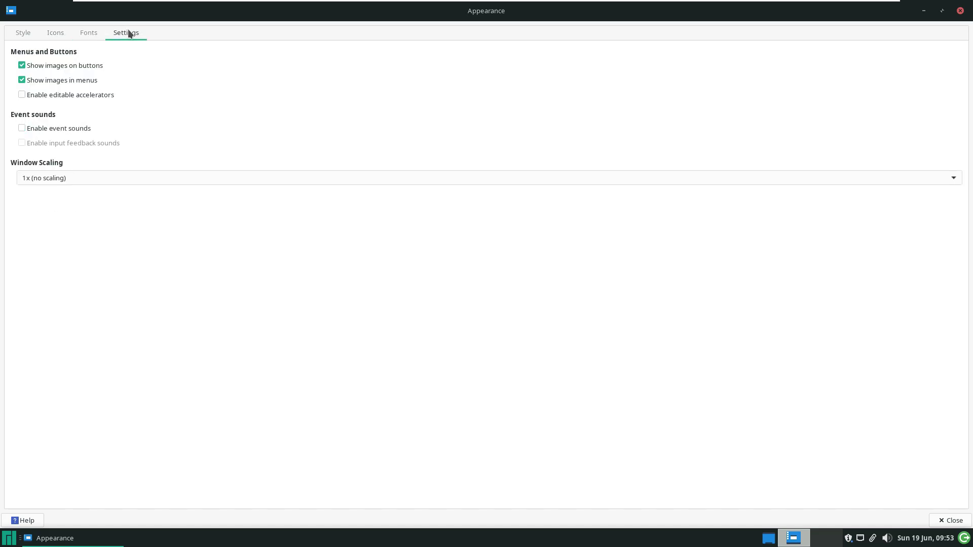
- Apply the Matcha-aliz style to the desktop and close the Appearance settings
left_click(34, 35)
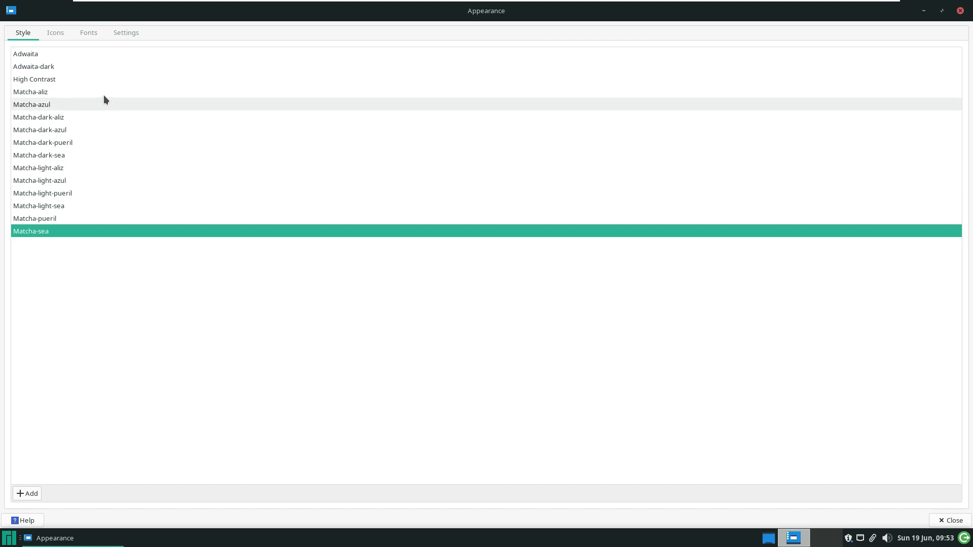
left_click(83, 93)
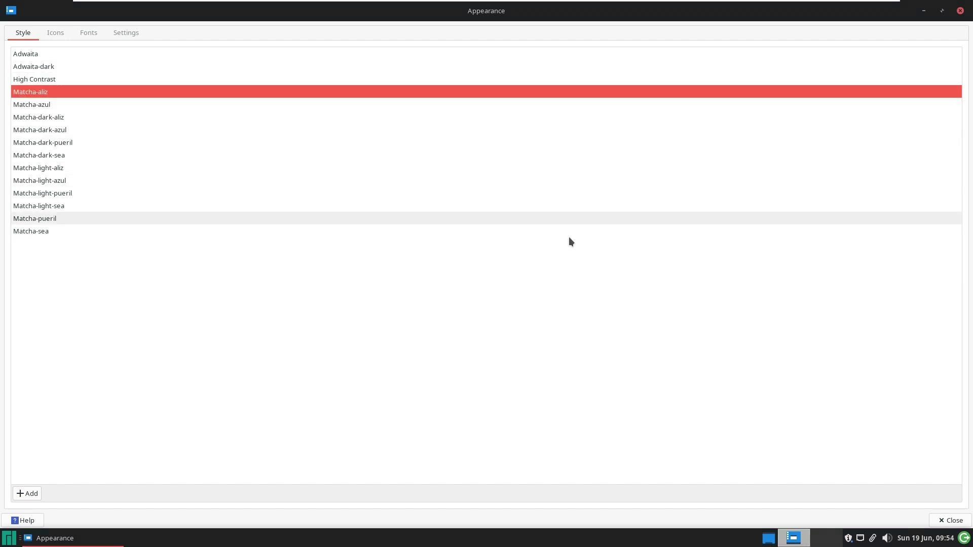
left_click(960, 10)
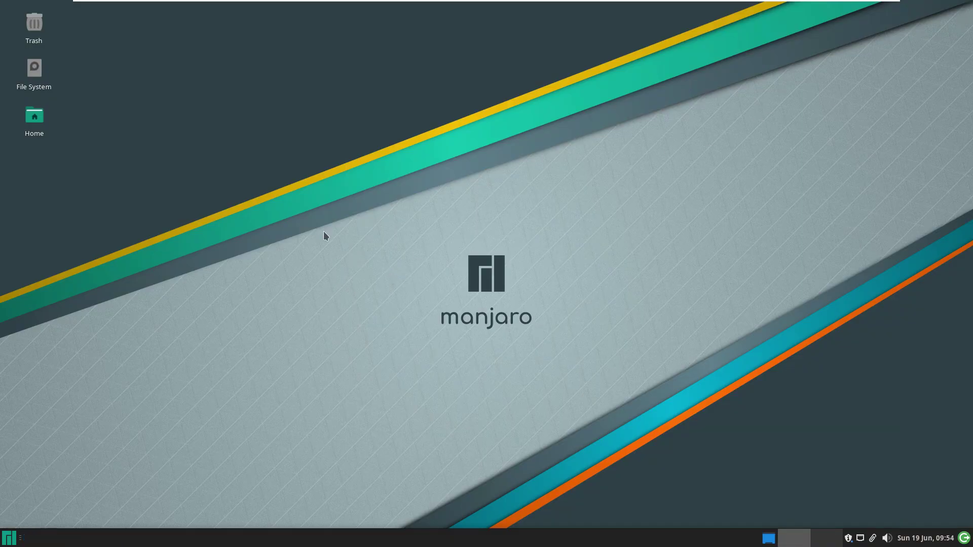
- Open the desktop background settings and enlarge the window to show five wallpapers per row
right_click(298, 193)
left_click(338, 356)
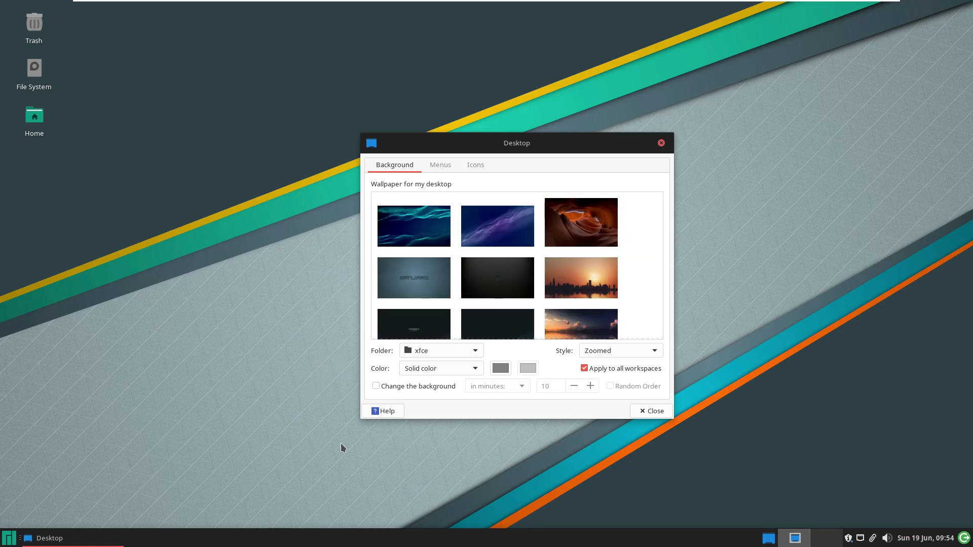
left_click_drag(360, 136, 239, 57)
left_click_drag(381, 81, 438, 92)
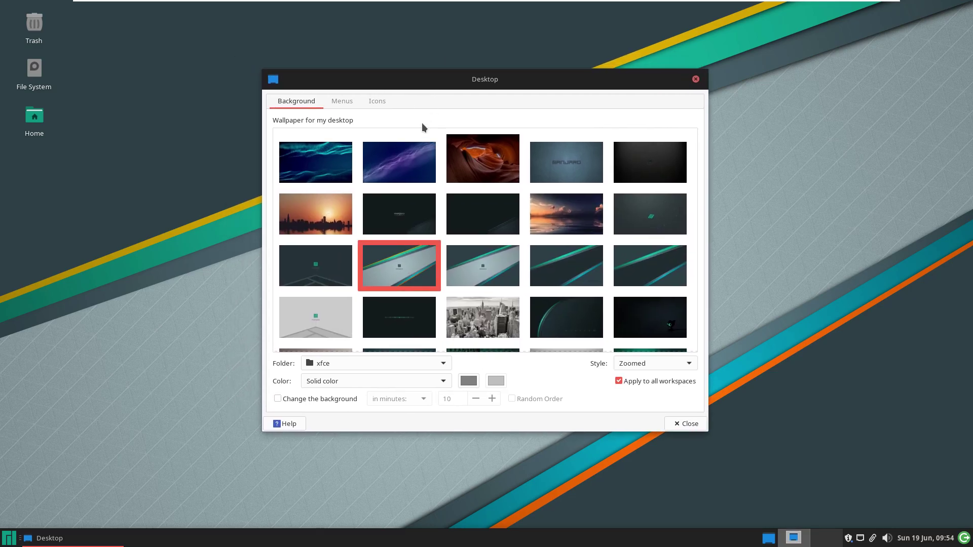
- Set the orange rock canyon image as the desktop wallpaper and look through the remaining wallpapers
left_click(463, 174)
scroll(513, 223, "down", 3)
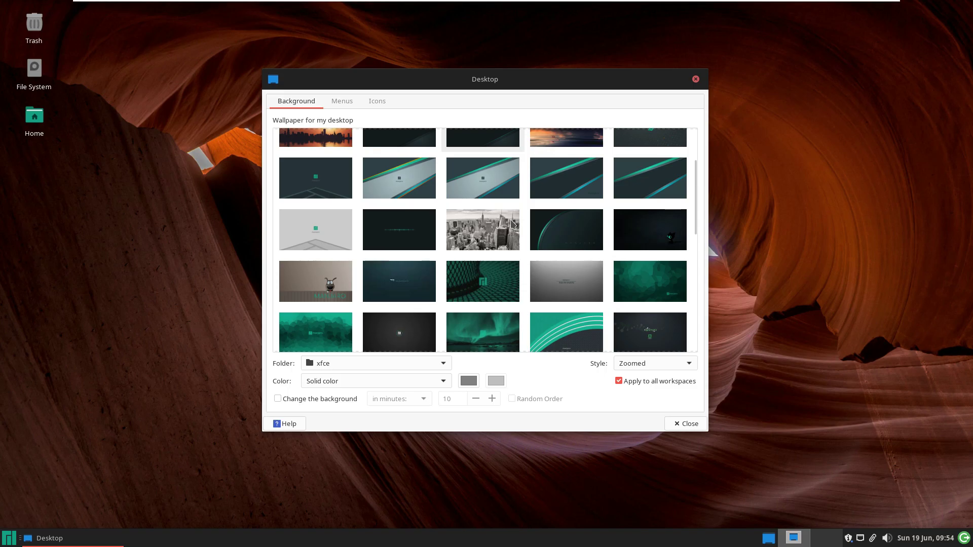
scroll(513, 223, "down", 2)
scroll(513, 223, "down", 4)
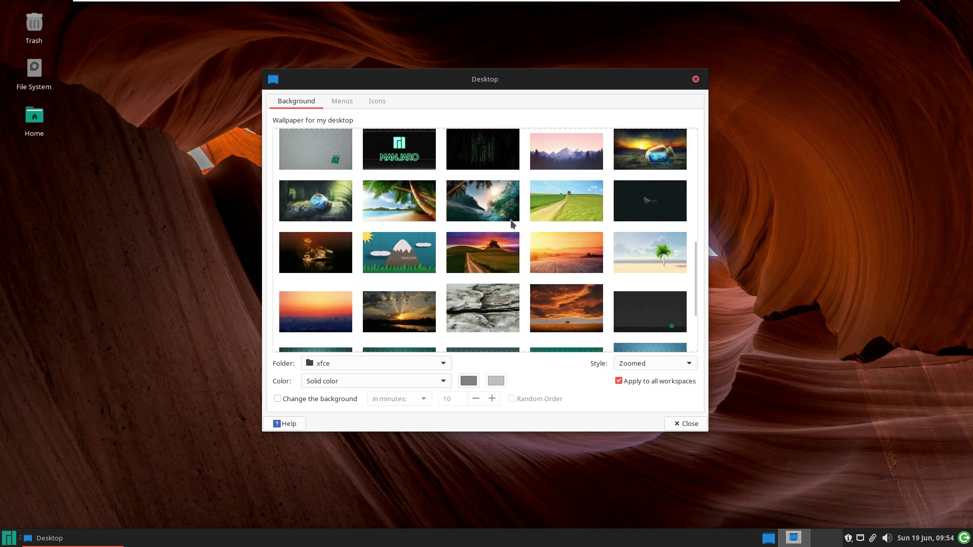
scroll(513, 223, "down", 1)
scroll(513, 223, "down", 2)
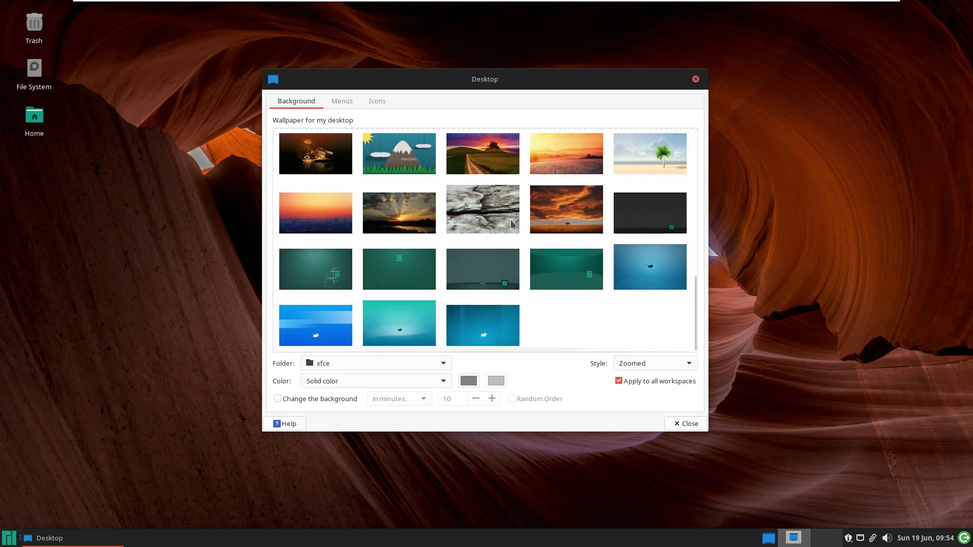
- Review the desktop menu and icon settings, and close the Desktop settings
left_click(341, 101)
left_click(375, 101)
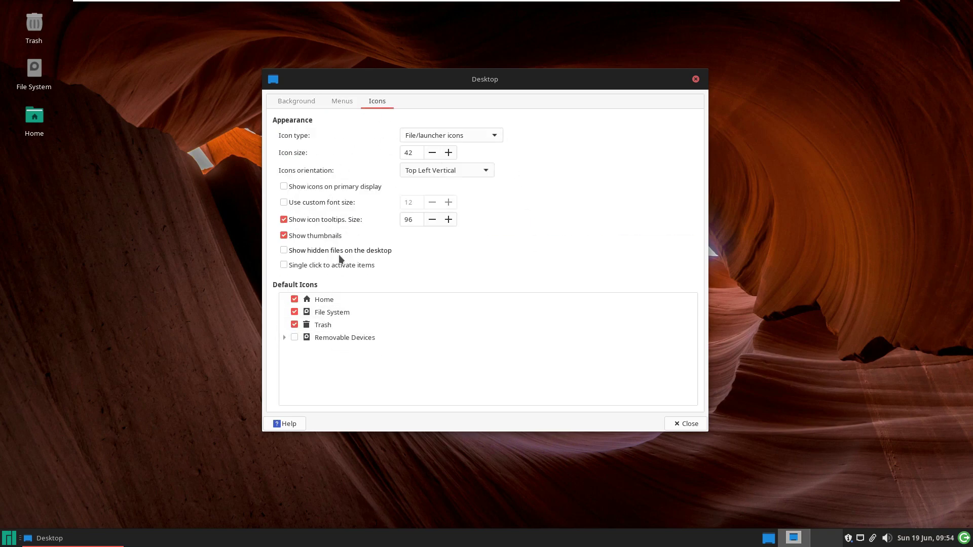
left_click(688, 423)
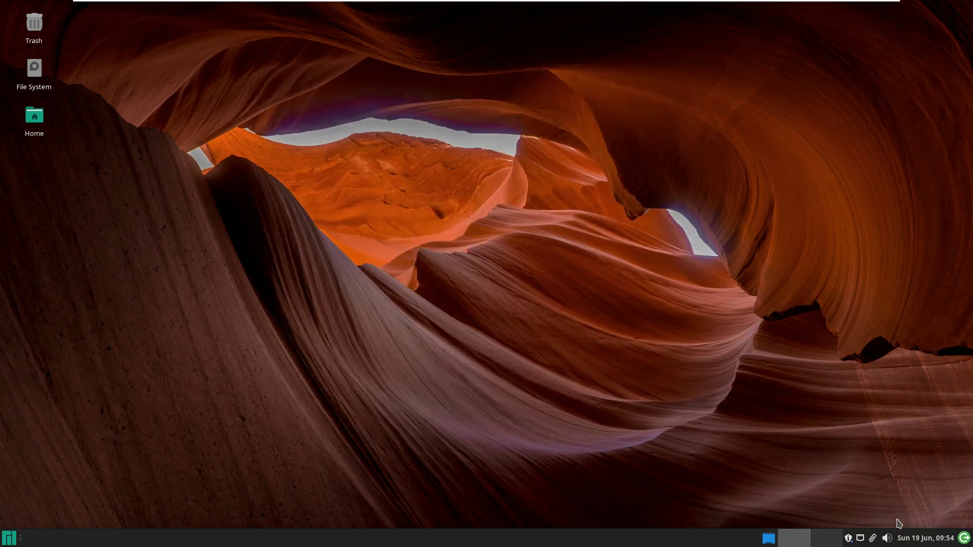
- Open the audio mixer, review its playback, recording, output device and input device settings, and close it
left_click(918, 537)
left_click(907, 536)
left_click(887, 538)
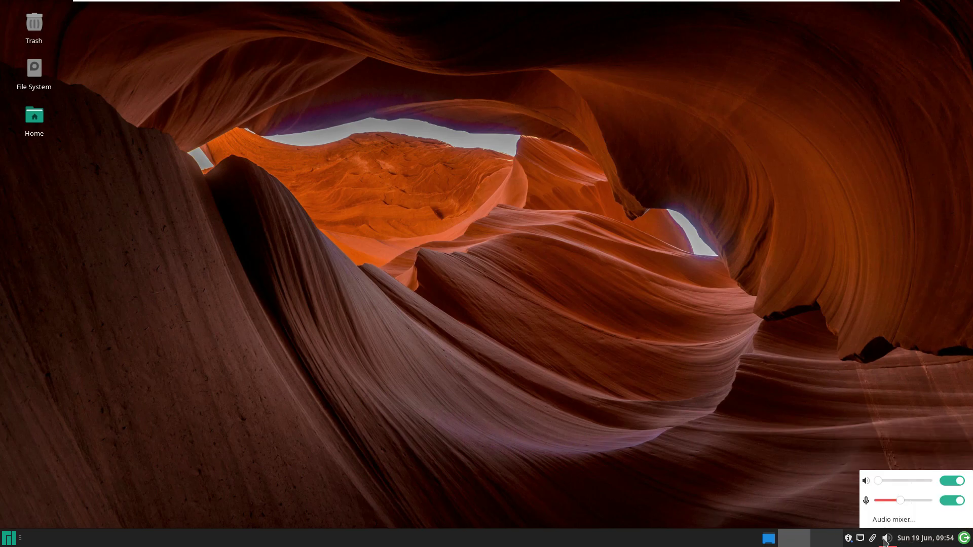
left_click(895, 520)
left_click(397, 177)
left_click(436, 176)
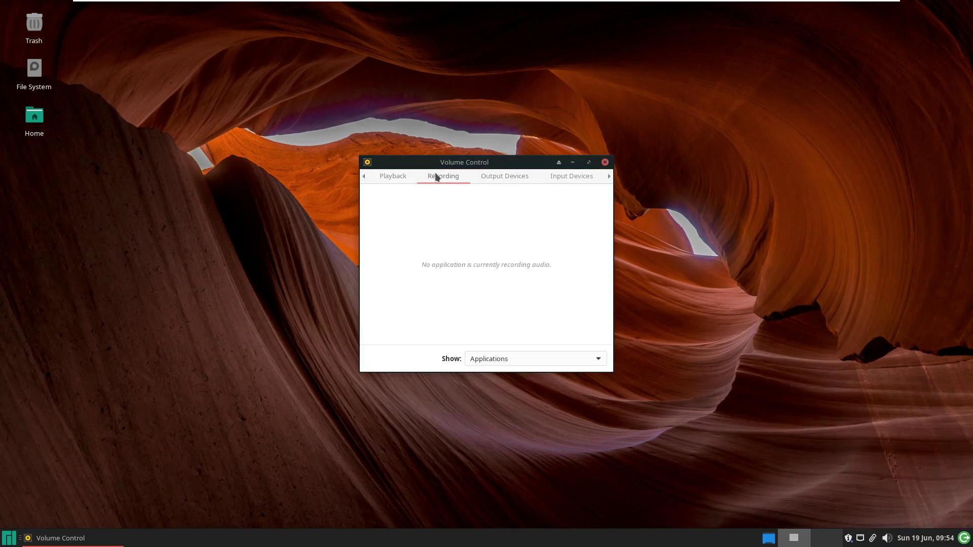
left_click(484, 179)
left_click(560, 177)
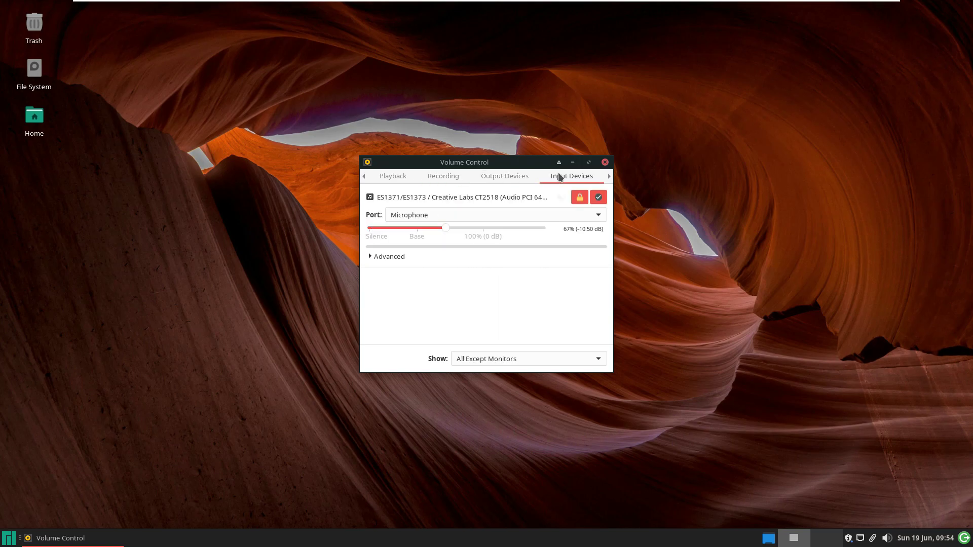
left_click(605, 161)
- Check the clock, volume and status items in the panel, and open the list of available software updates
left_click(917, 533)
left_click(917, 533)
left_click(885, 537)
left_click(884, 538)
left_click(860, 539)
left_click(856, 539)
left_click(848, 538)
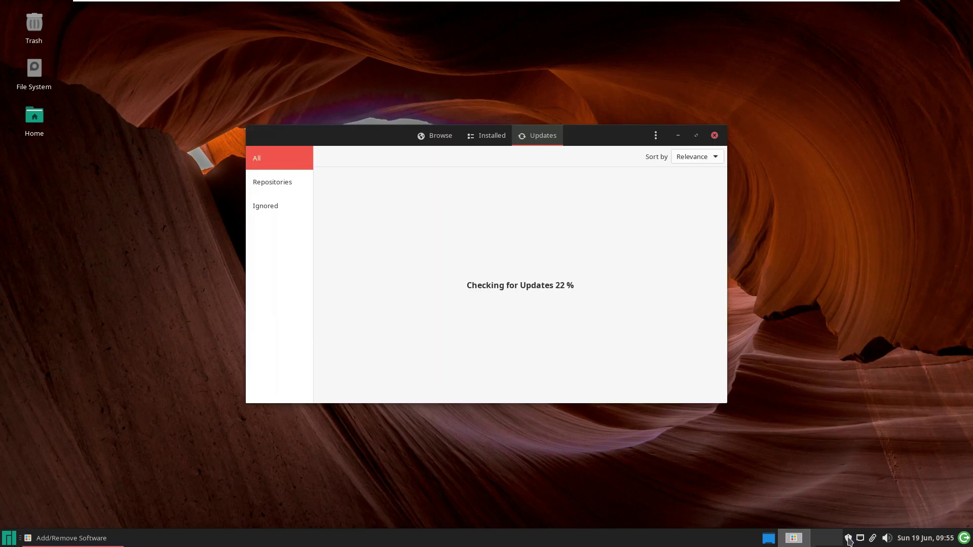
- View the session log-out options, dismiss them, and maximize the software updates window
left_click(962, 535)
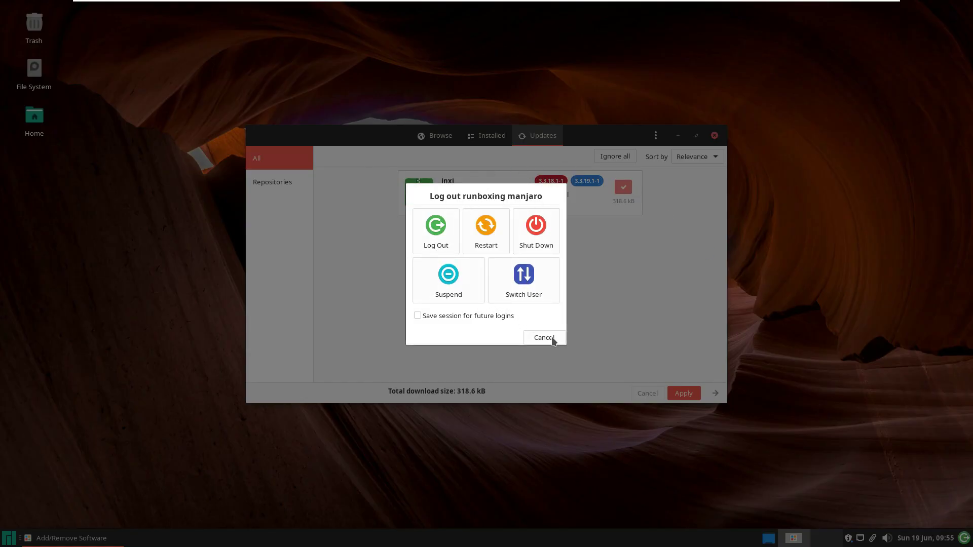
left_click(553, 341)
left_click(697, 135)
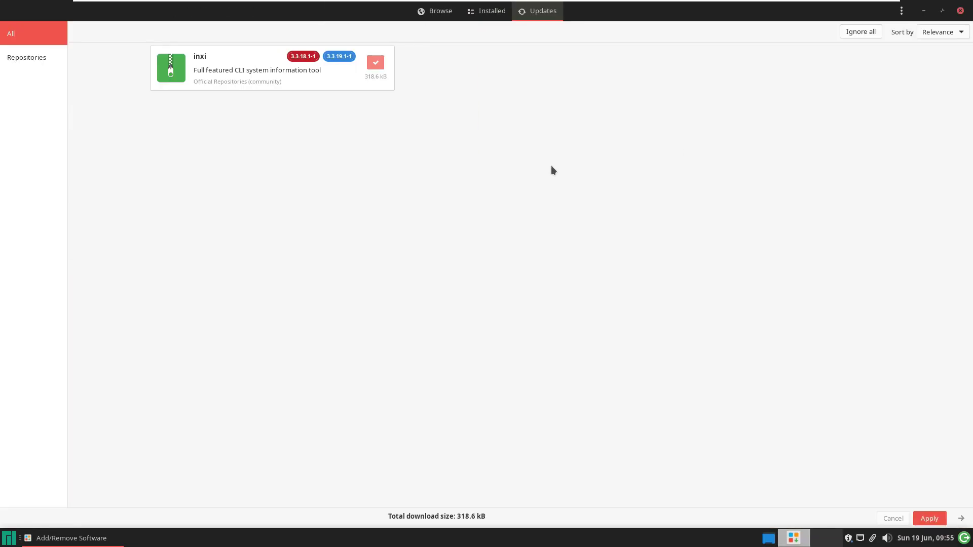
- Show the installed packages, and check the package manager's version in its About information
left_click(480, 15)
left_click(901, 11)
left_click(894, 105)
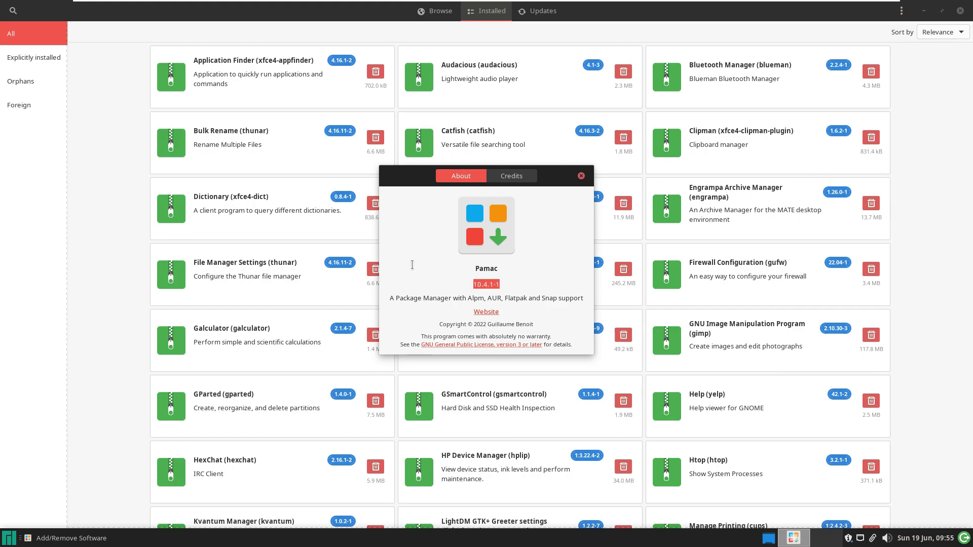
left_click(581, 175)
- Look through the installed packages, view the featured software on offer, and close the package manager
scroll(925, 215, "down", 10)
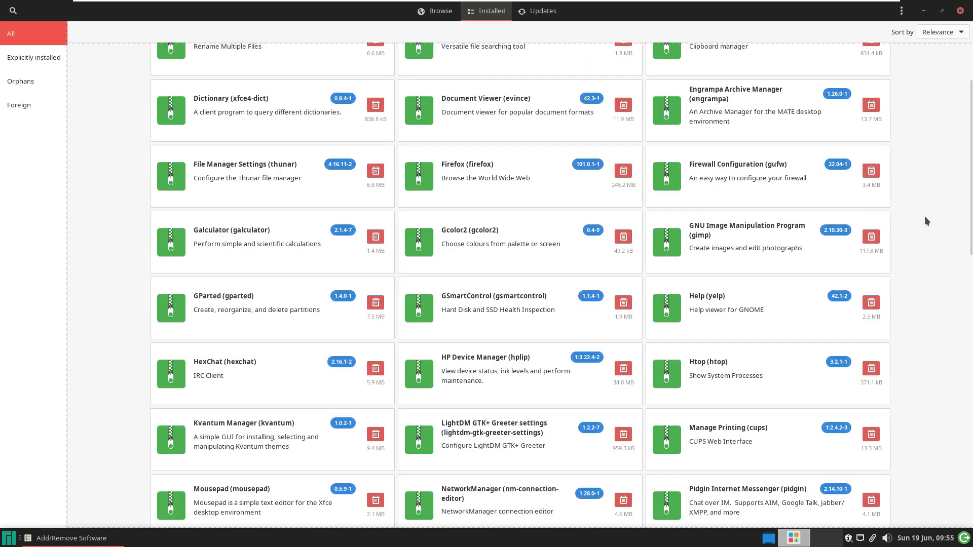
scroll(924, 217, "down", 6)
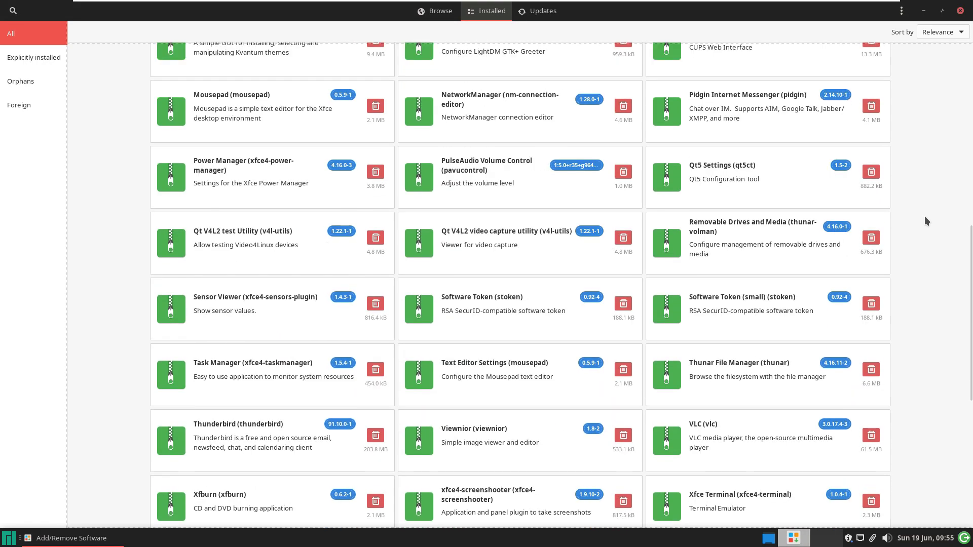
scroll(924, 217, "down", 12)
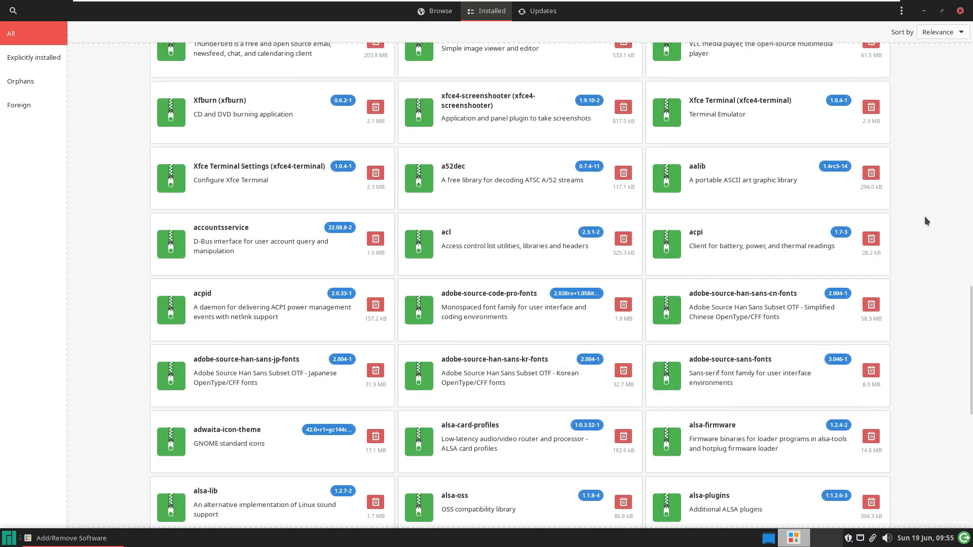
scroll(925, 221, "down", 3)
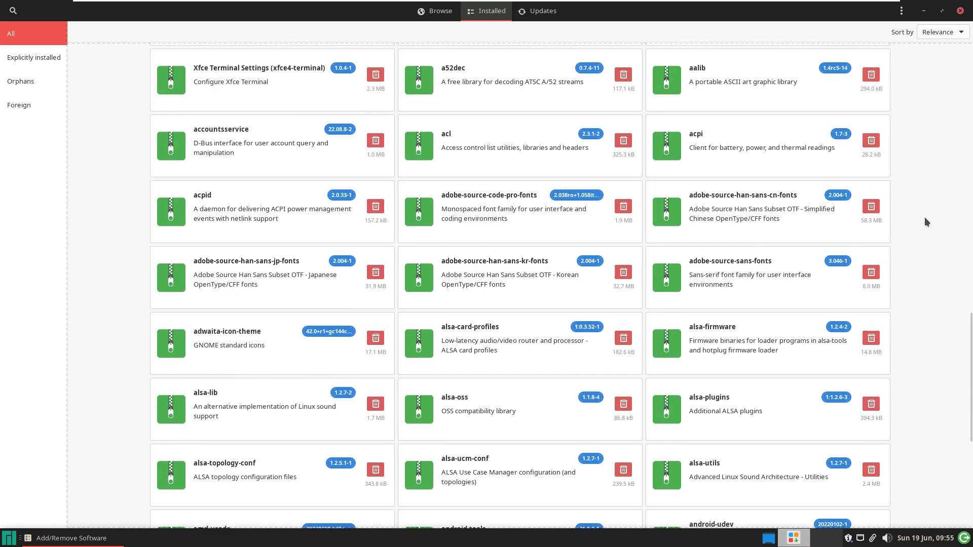
scroll(924, 221, "down", 5)
scroll(925, 222, "down", 8)
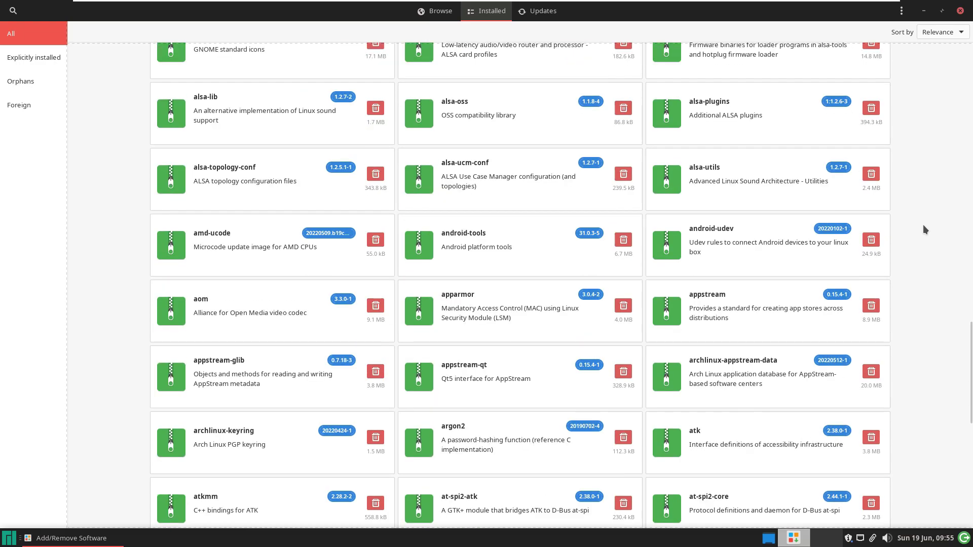
scroll(922, 232, "down", 5)
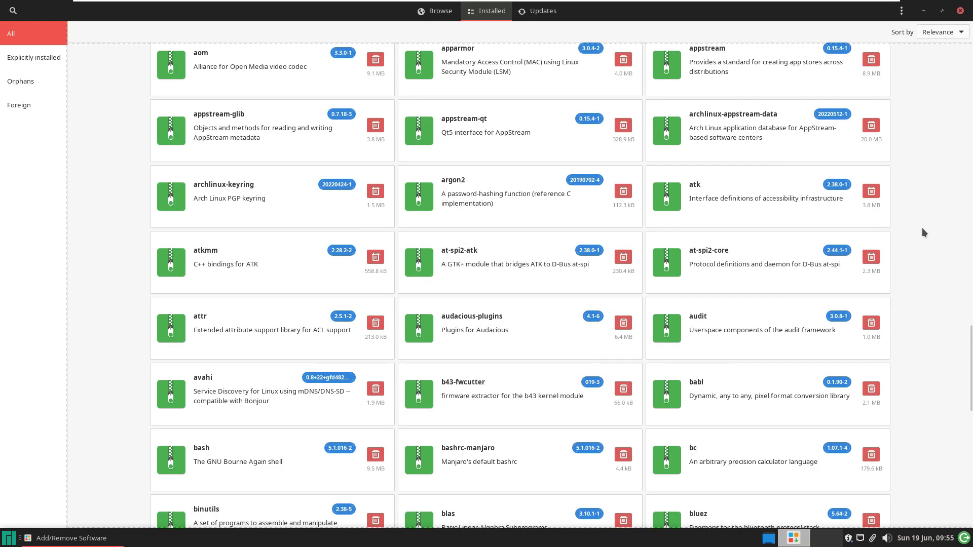
scroll(922, 232, "down", 3)
scroll(922, 232, "down", 20)
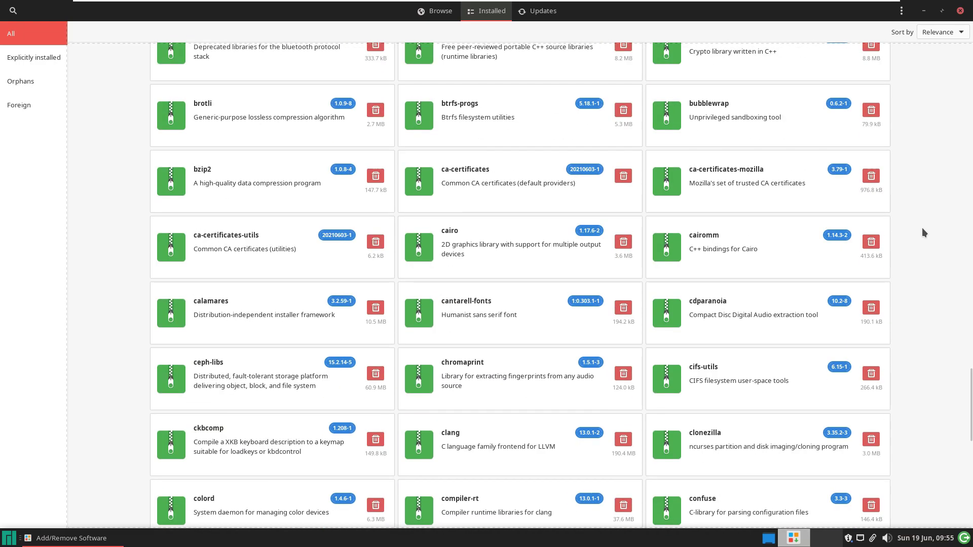
scroll(923, 229, "down", 20)
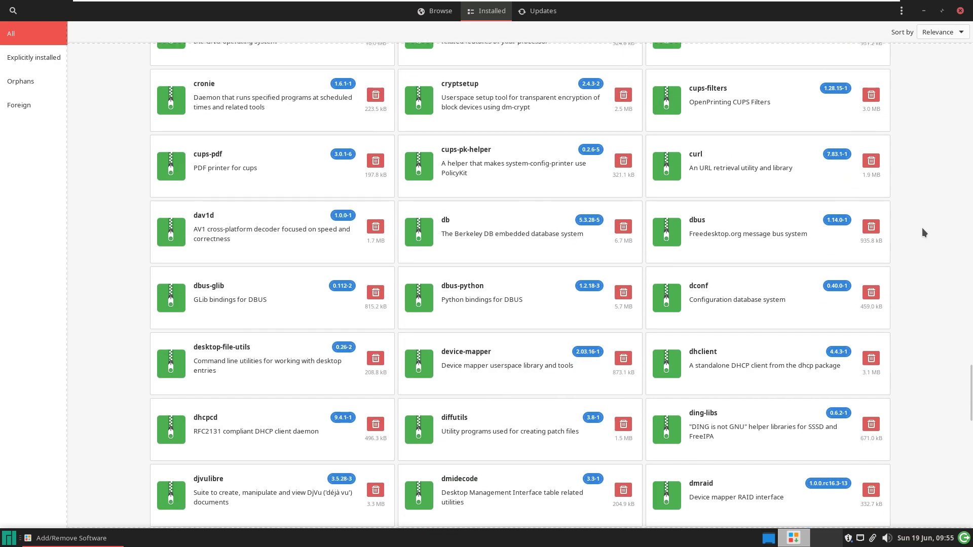
scroll(923, 229, "down", 12)
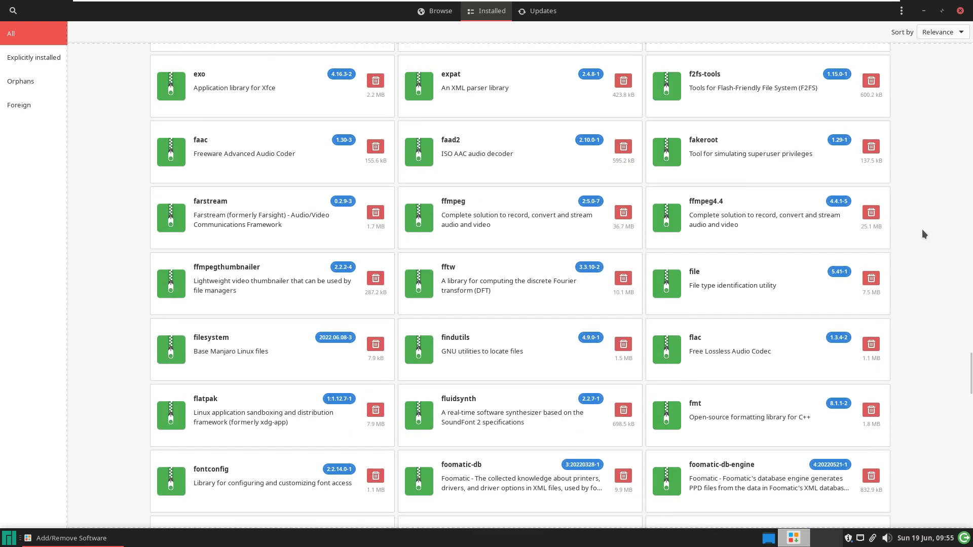
scroll(918, 279, "down", 8)
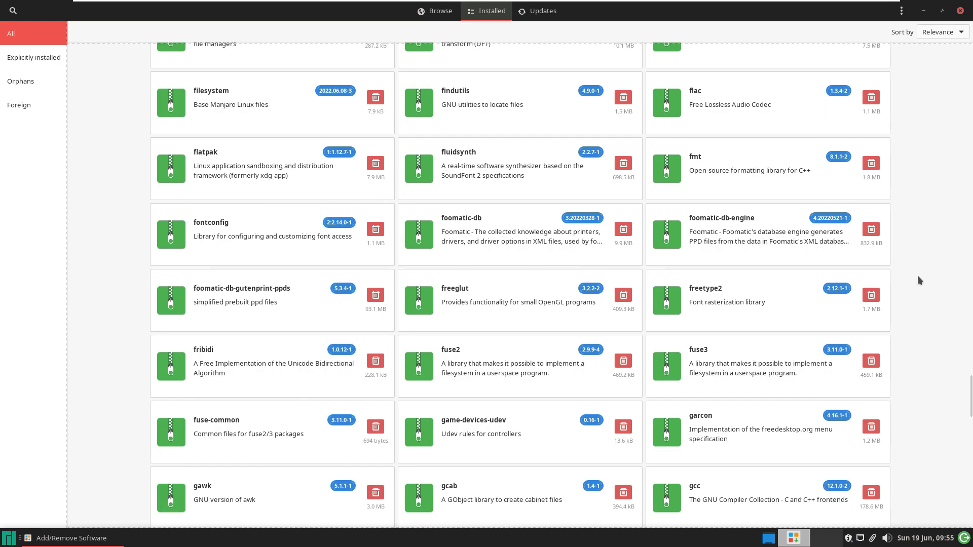
left_click(430, 14)
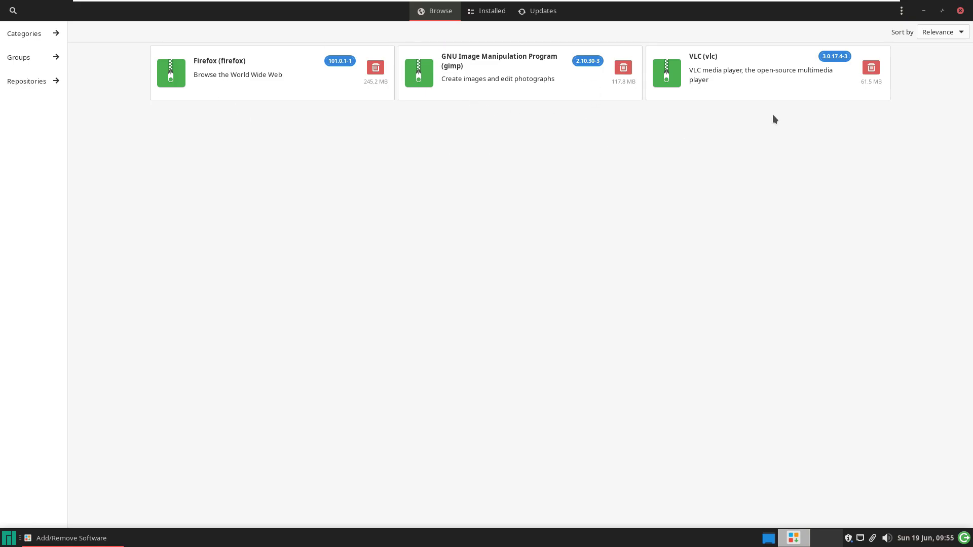
left_click(957, 11)
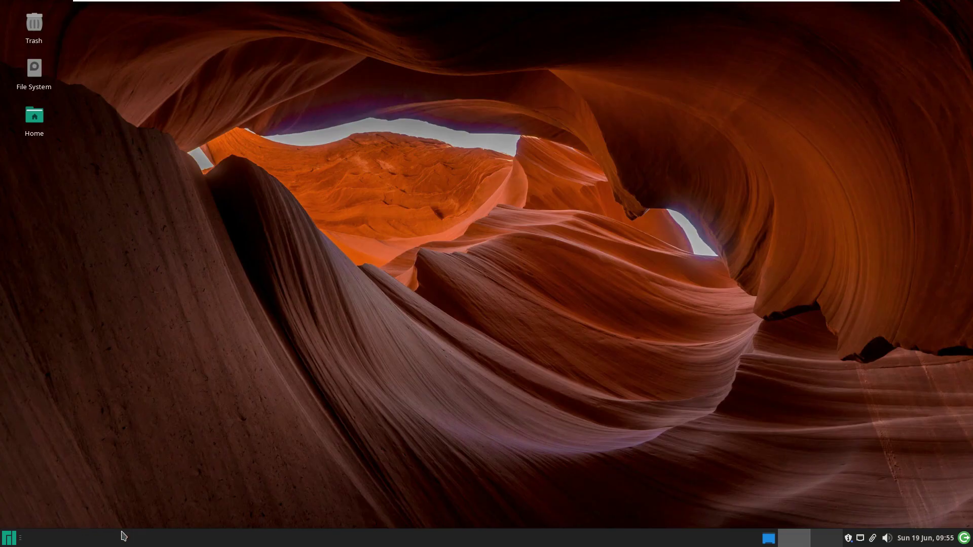
- Open About Xfce from the list of all applications, view the system information, and close it
left_click(11, 539)
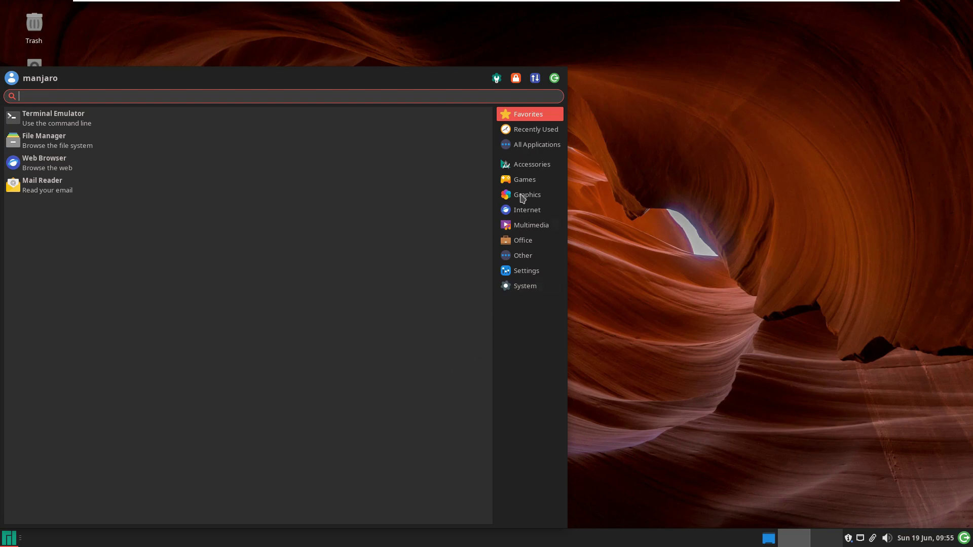
left_click(528, 146)
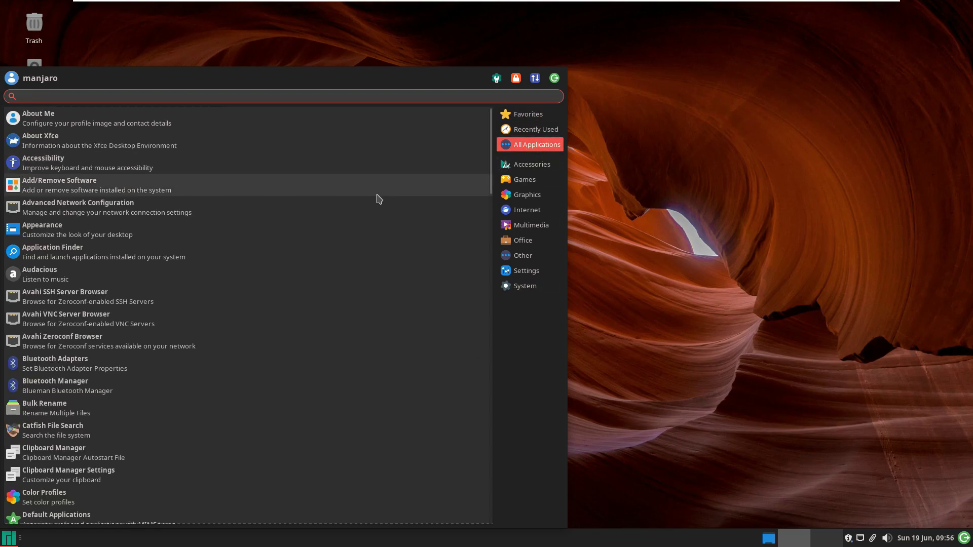
left_click(355, 143)
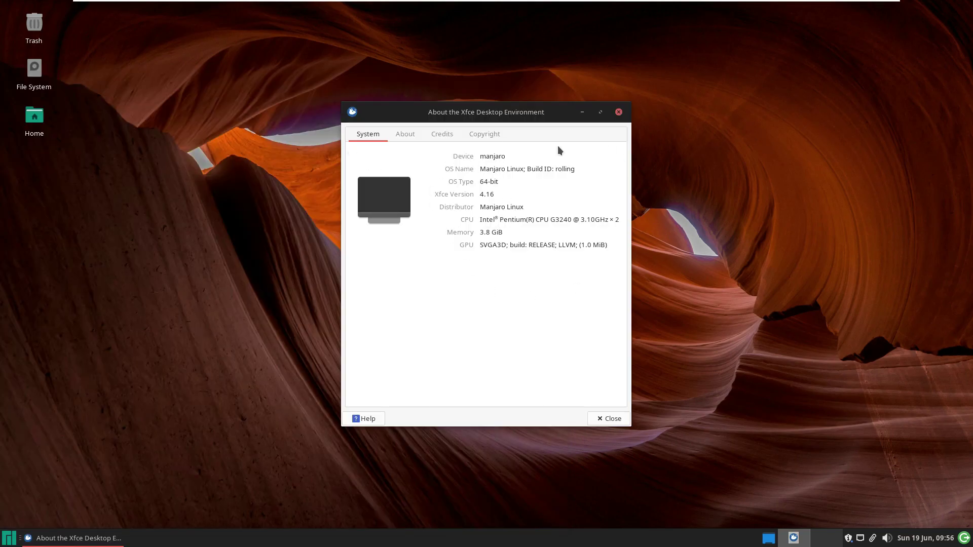
left_click(619, 111)
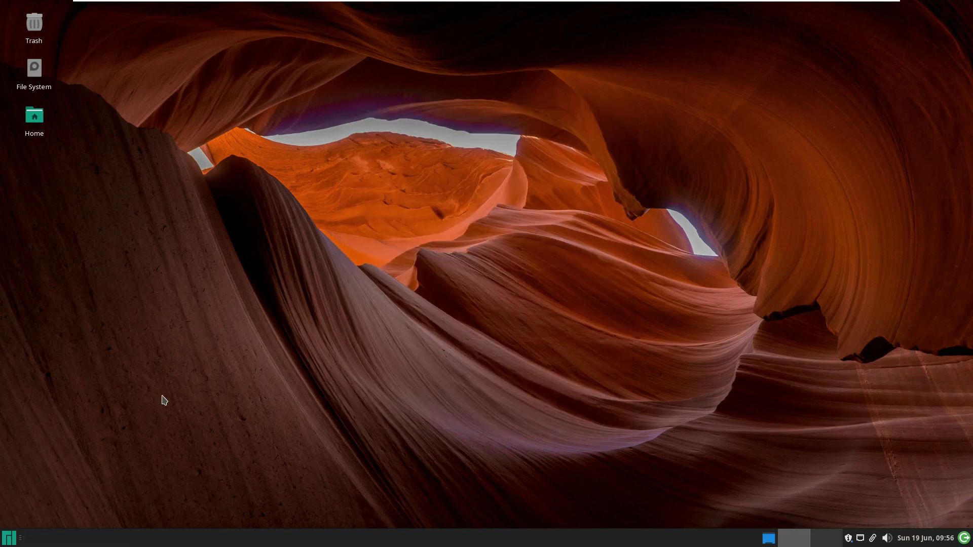
- Look through the complete list of all applications from beginning to end, and return to its start
left_click(16, 534)
left_click(528, 146)
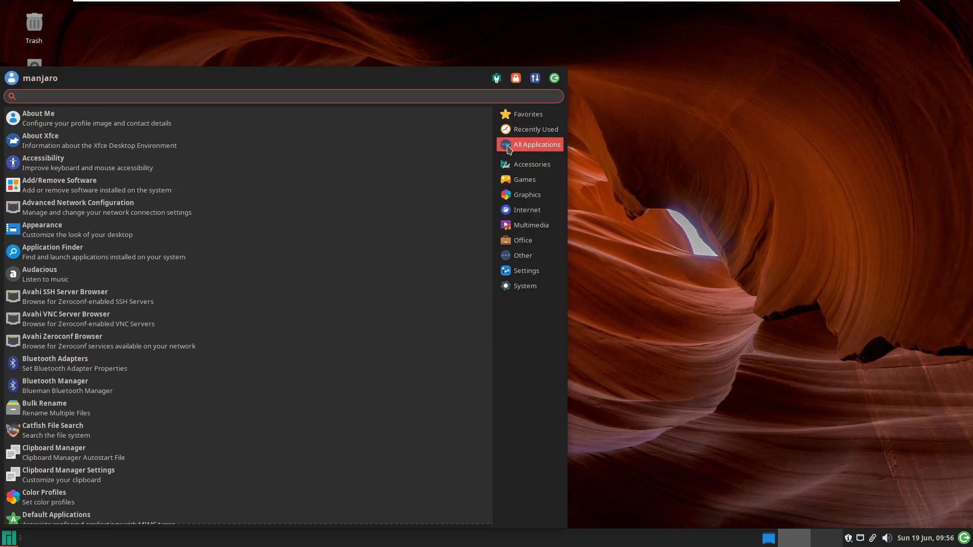
scroll(273, 212, "down", 5)
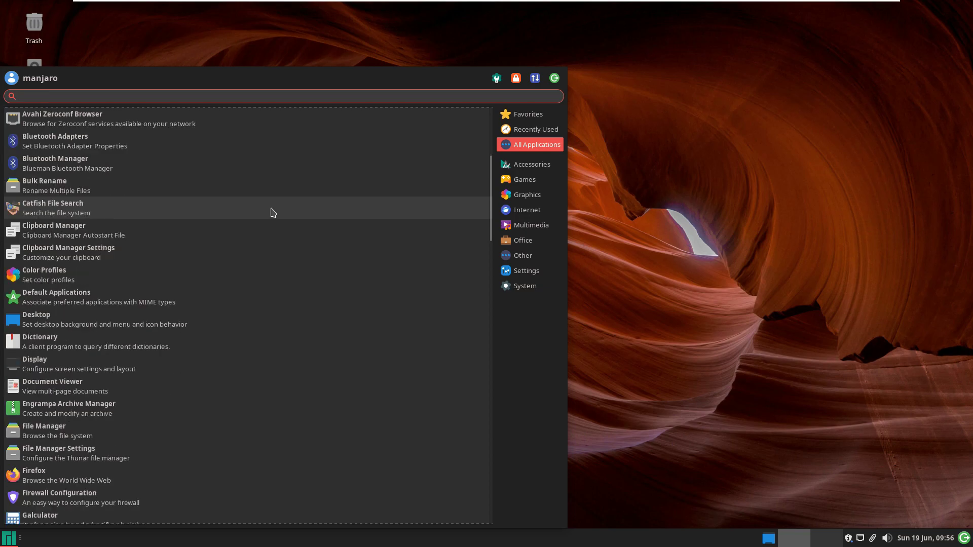
scroll(272, 211, "down", 2)
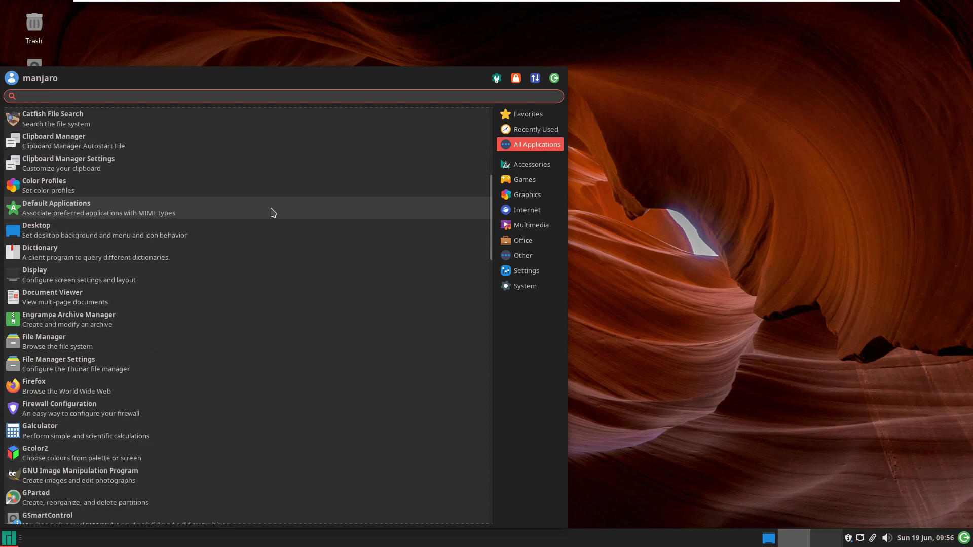
scroll(273, 212, "down", 3)
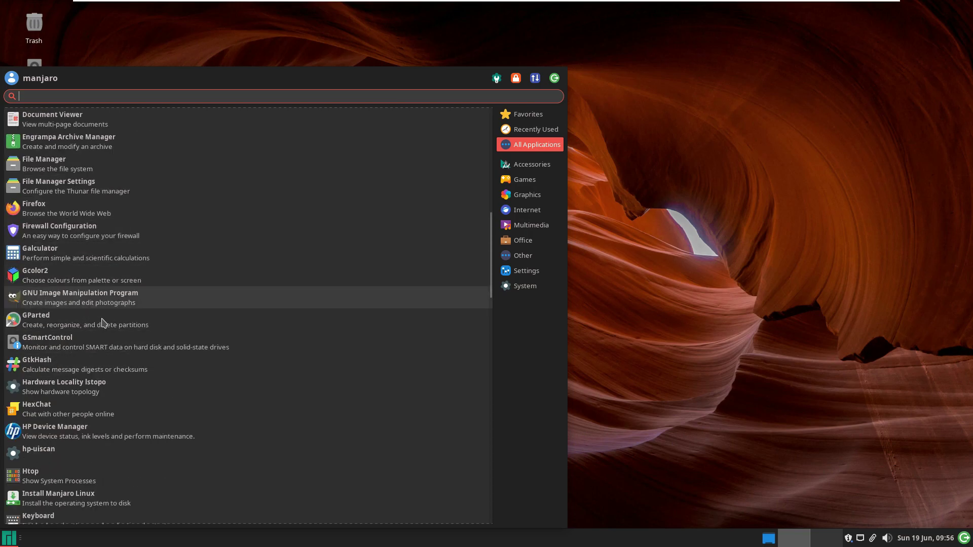
scroll(102, 321, "down", 10)
scroll(114, 325, "down", 2)
scroll(130, 386, "down", 7)
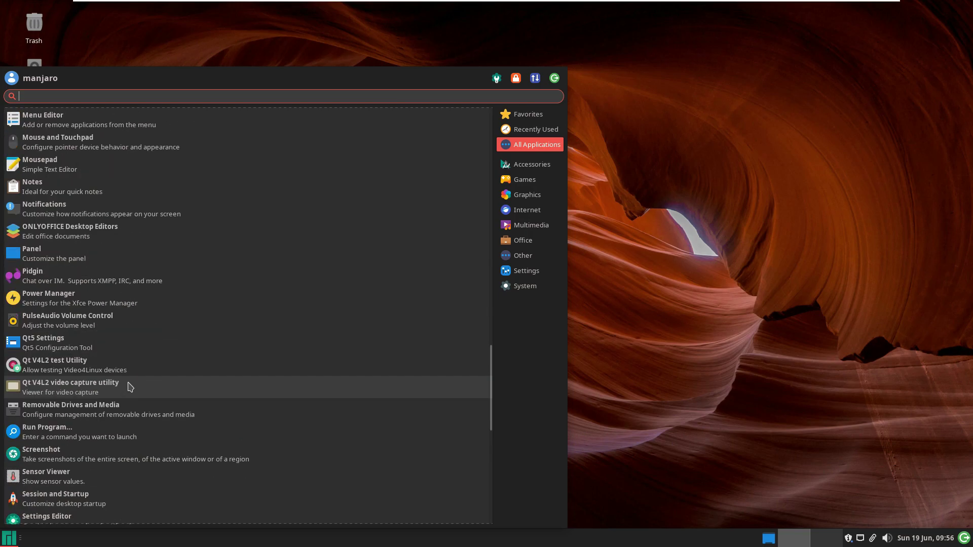
scroll(130, 382, "down", 6)
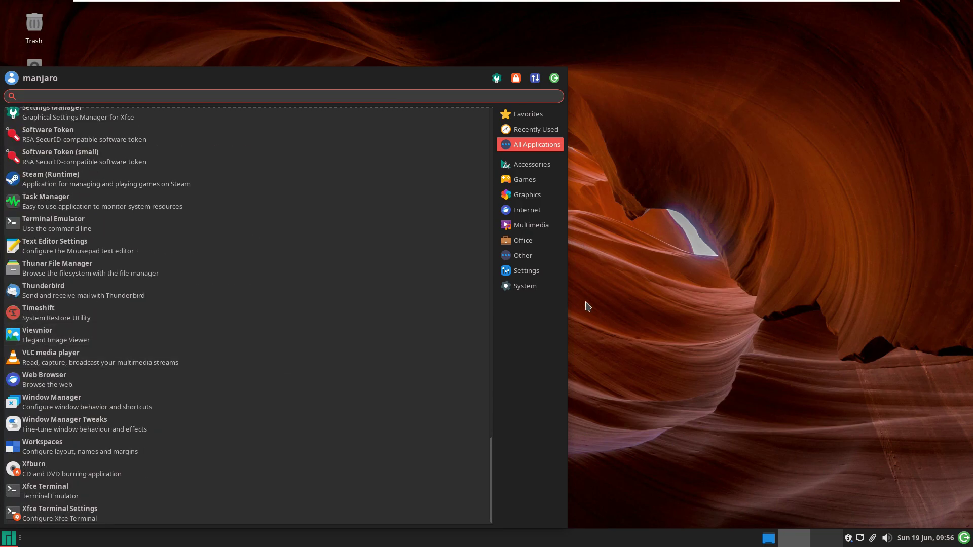
scroll(255, 312, "up", 11)
scroll(256, 311, "up", 20)
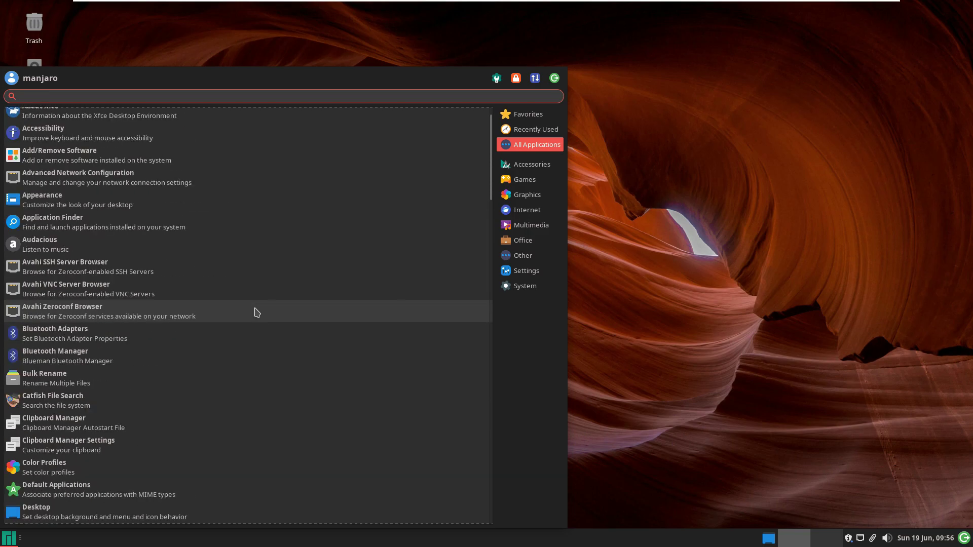
- Open Add/Remove Software and view the installed packages by the Explicitly installed, Orphans and Foreign filters, returning to Explicitly installed
left_click(174, 193)
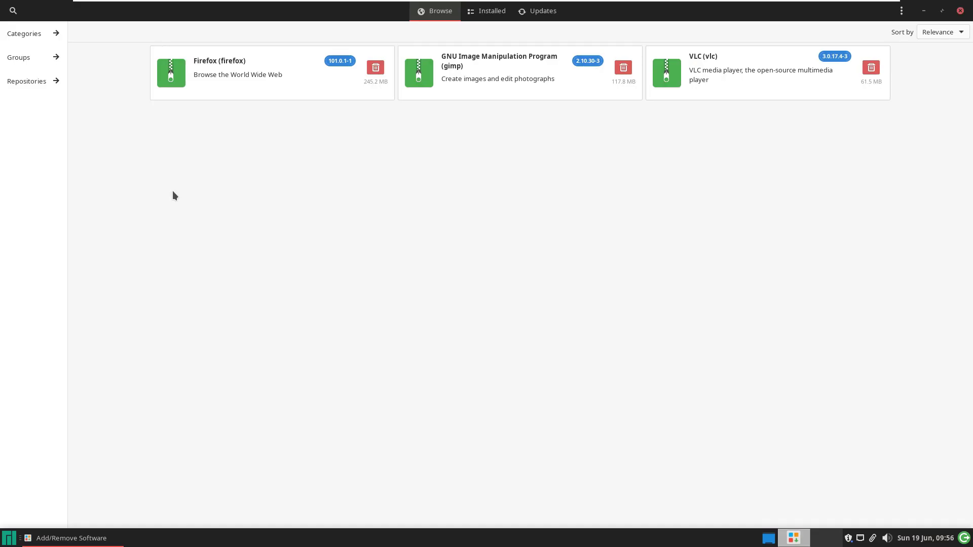
left_click(487, 12)
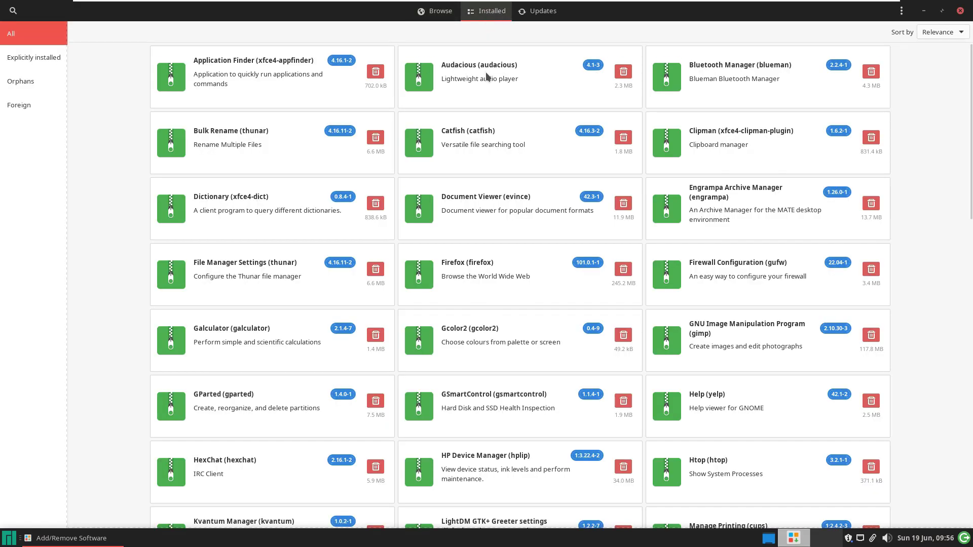
left_click(33, 57)
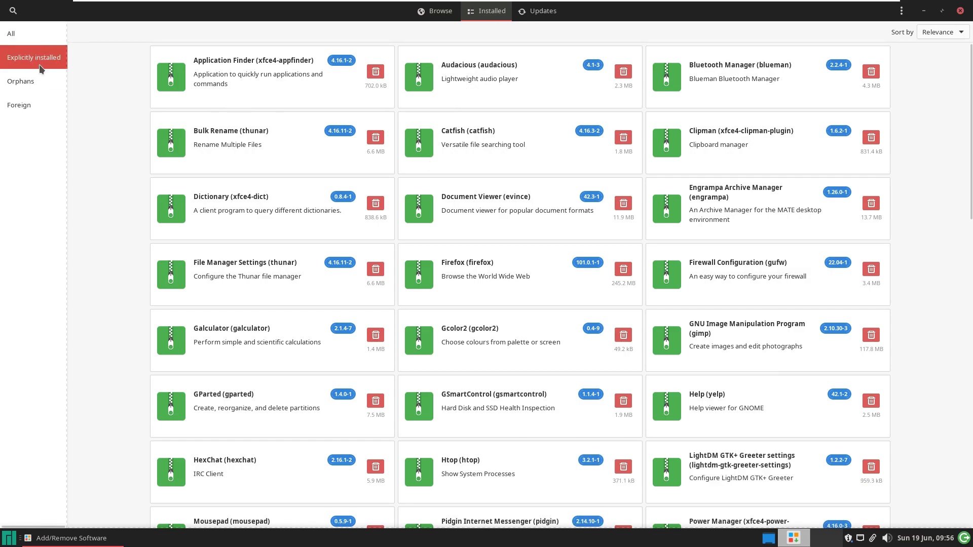
scroll(306, 135, "down", 3)
left_click(46, 81)
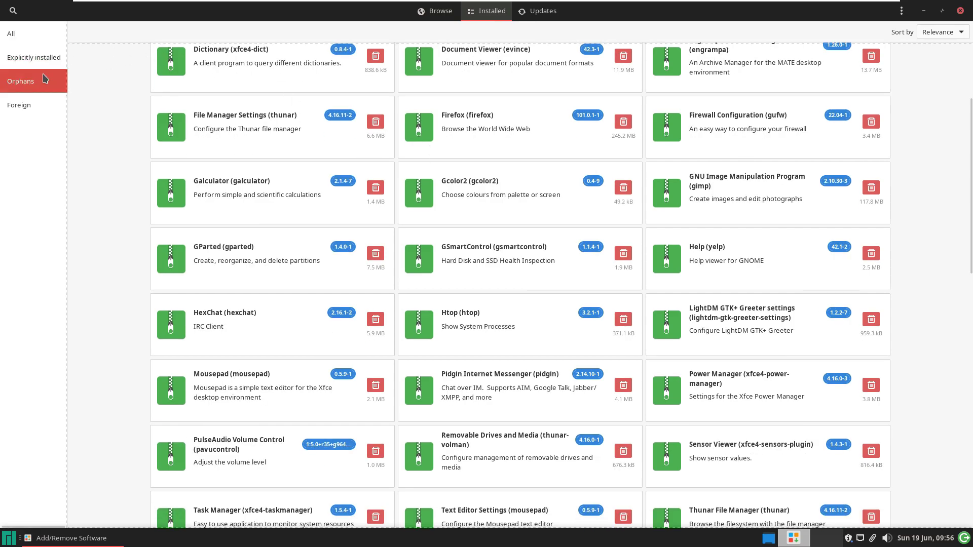
left_click(46, 105)
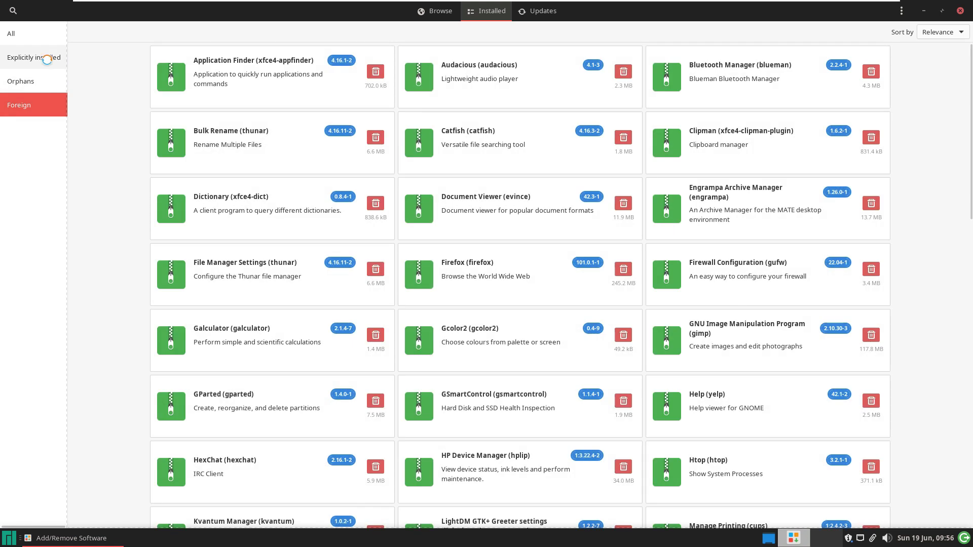
left_click(47, 60)
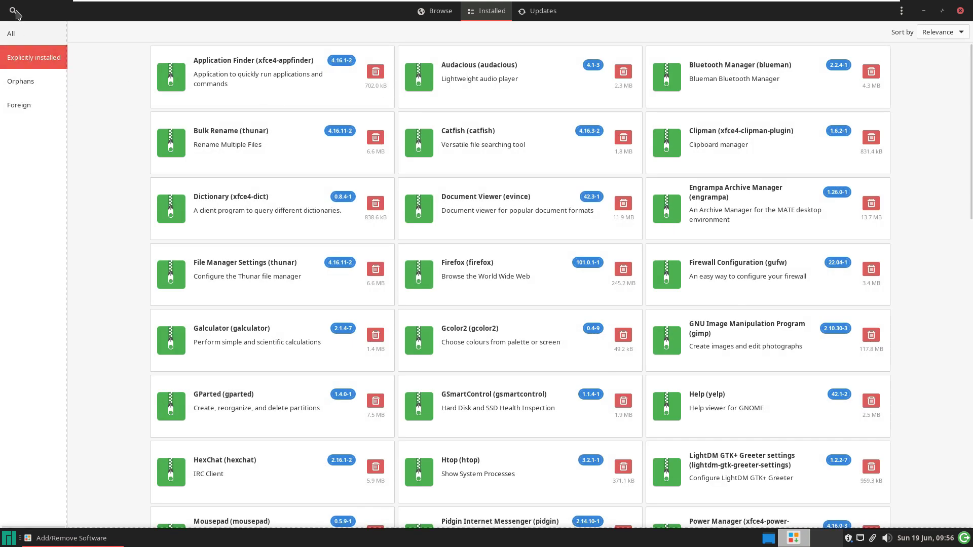
- Search the package manager for gimp, and replace the search with pidgin to check both packages' versions
key("ctrl+f")
type("gimp")
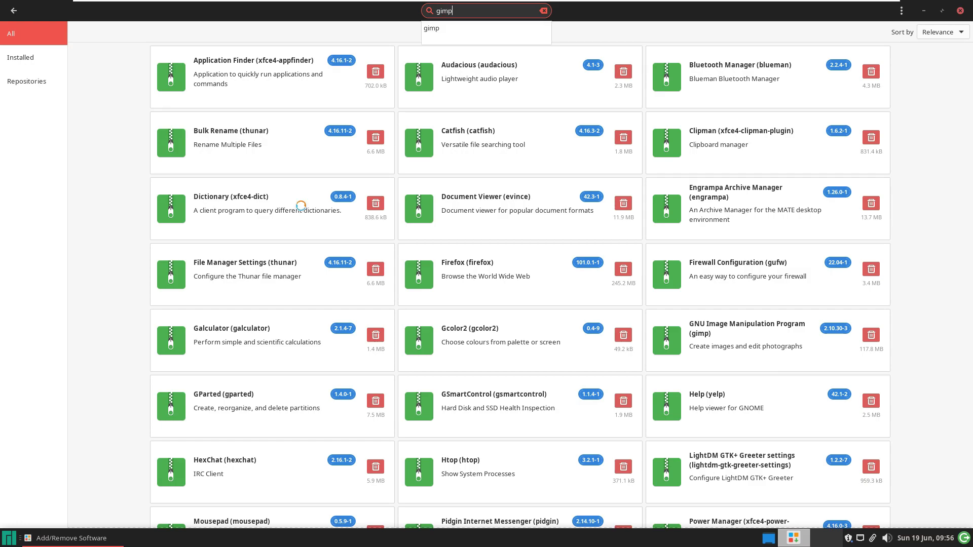
key("Return")
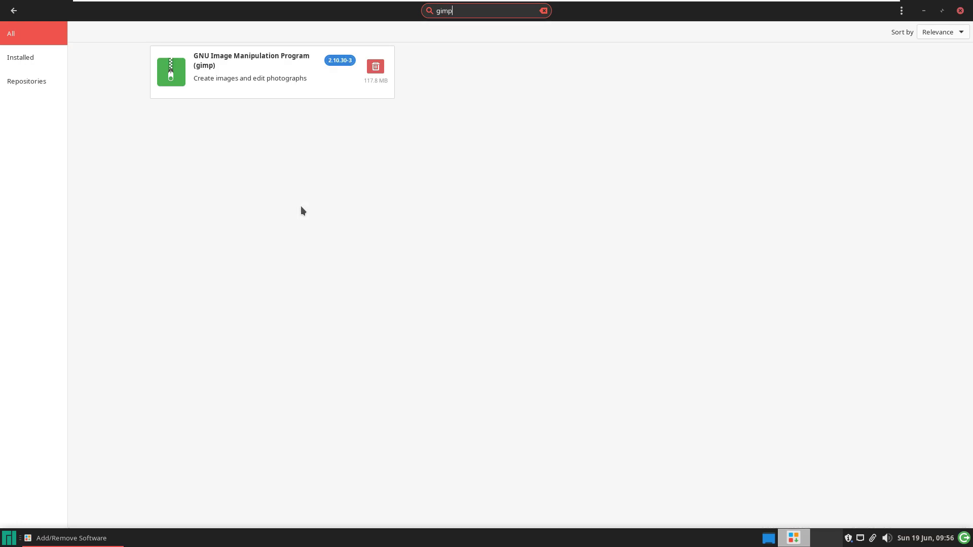
left_click(543, 10)
type("pidgin")
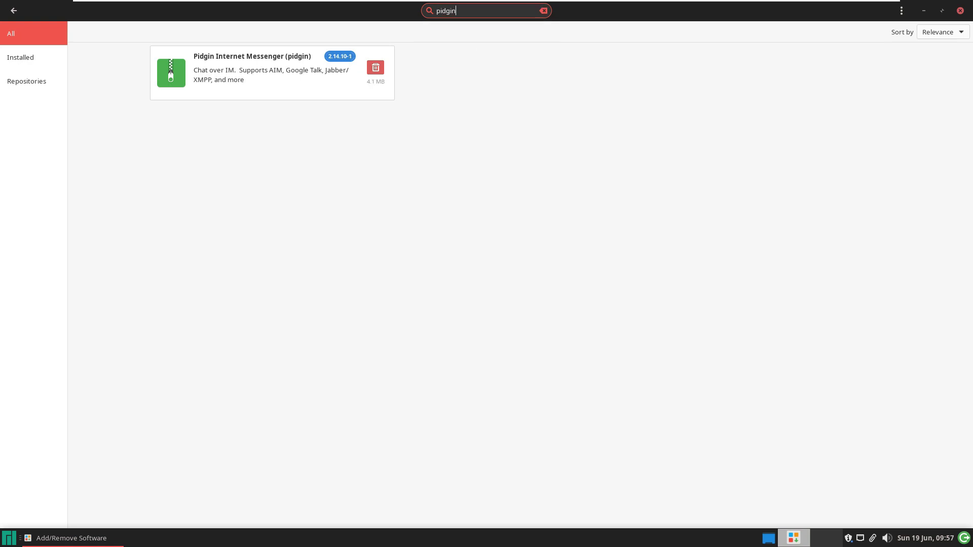
- Look through the System, Settings, Other and Office categories of the installed applications
left_click(16, 538)
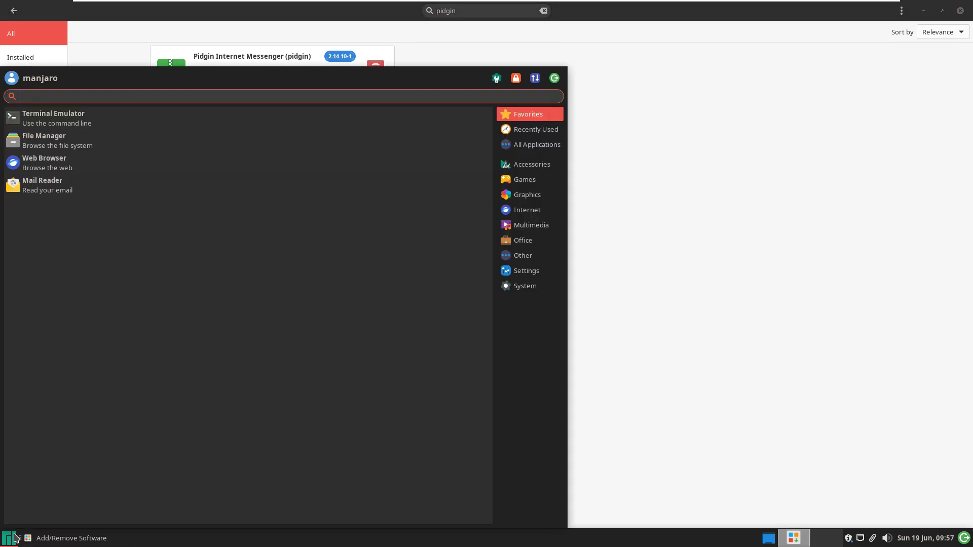
left_click(513, 290)
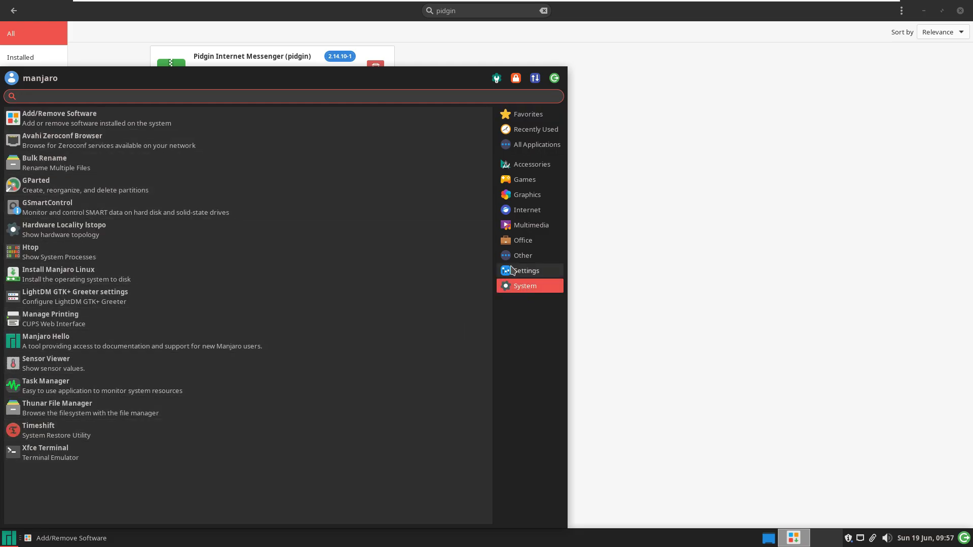
left_click(526, 271)
scroll(382, 240, "down", 3)
scroll(382, 239, "down", 4)
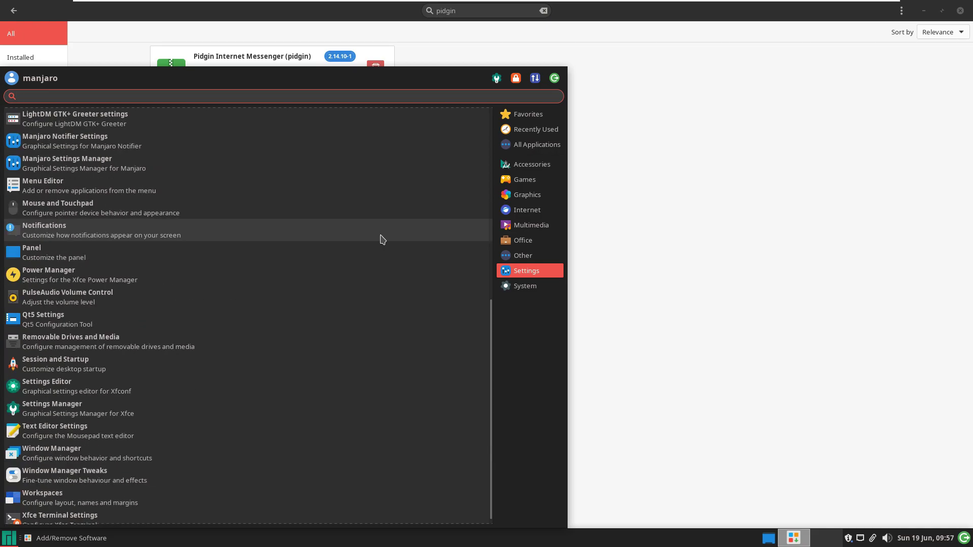
left_click(546, 256)
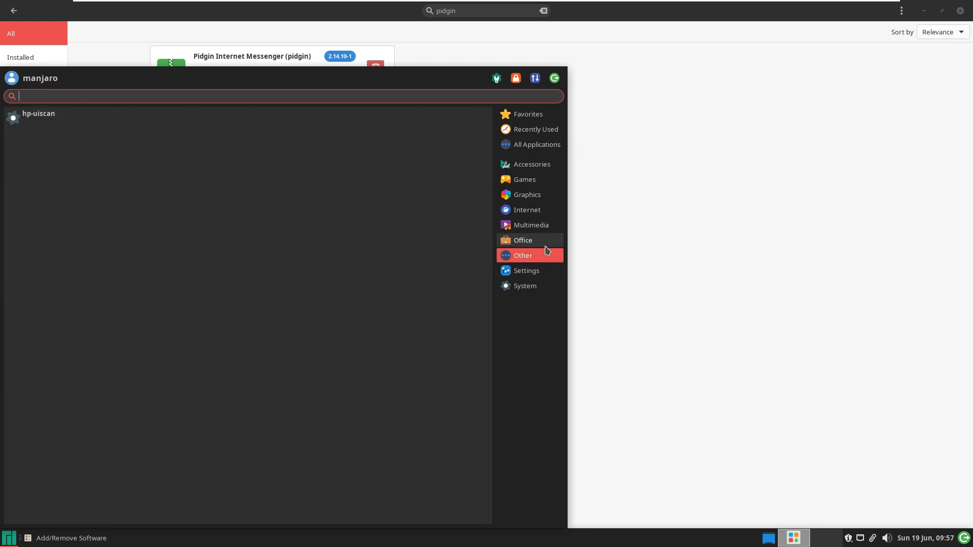
left_click(544, 242)
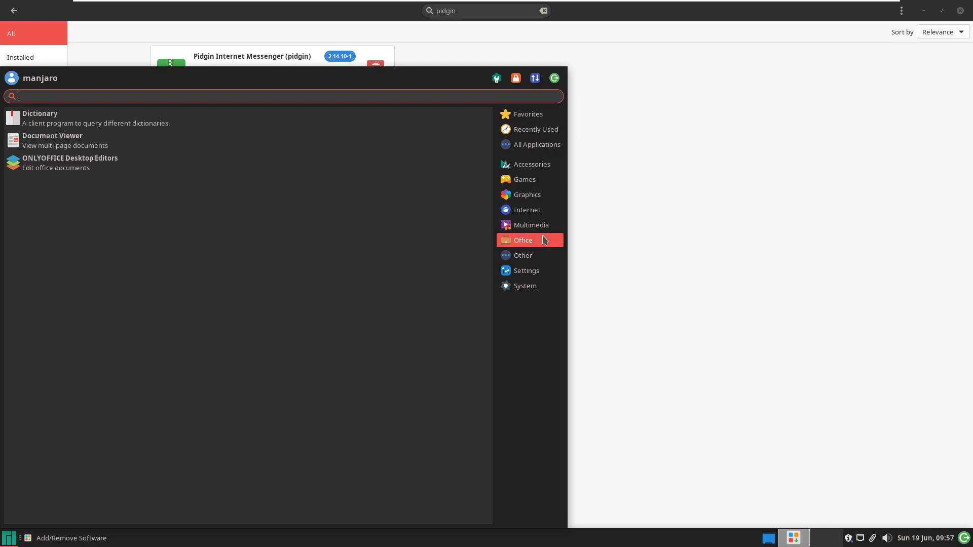
- Search the package manager for onlyoffice, and maximize its window
left_click(715, 165)
double_click(543, 10)
type("onlyoffi")
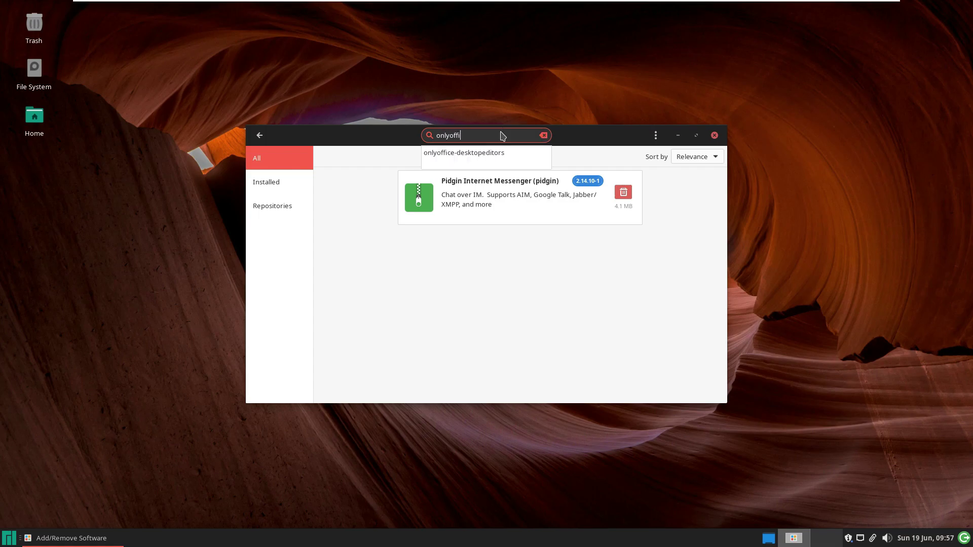
key("Return")
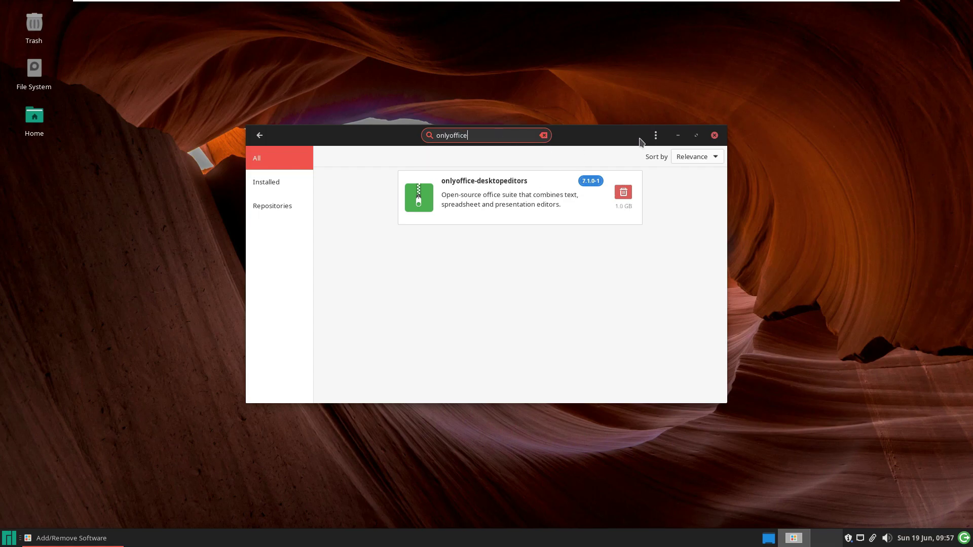
left_click(696, 136)
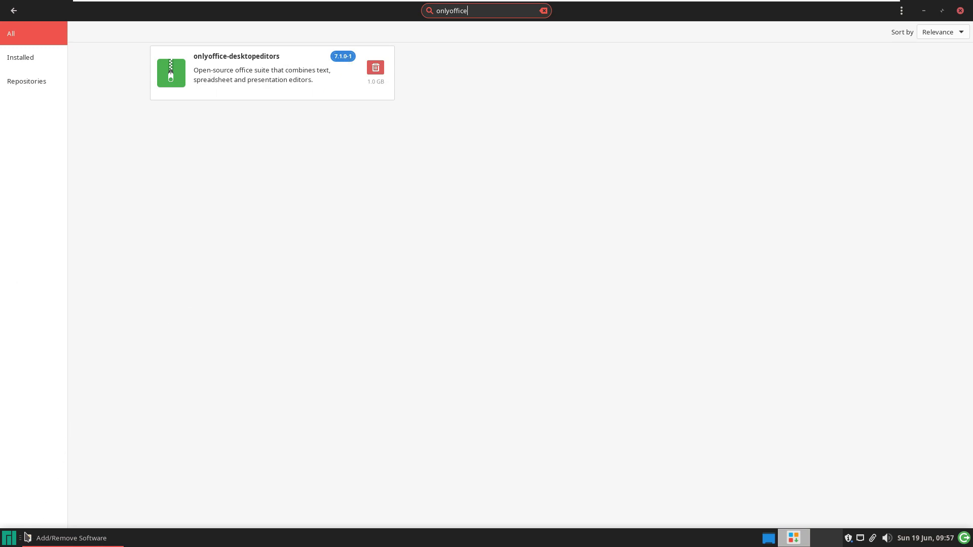
- View the Office applications and the Multimedia applications in the system's application list
left_click(9, 537)
left_click(537, 246)
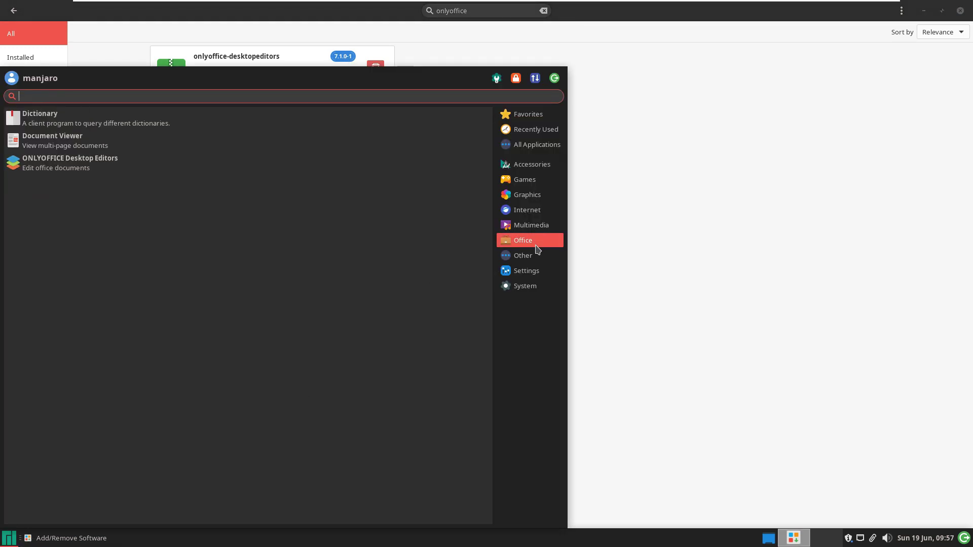
left_click(529, 225)
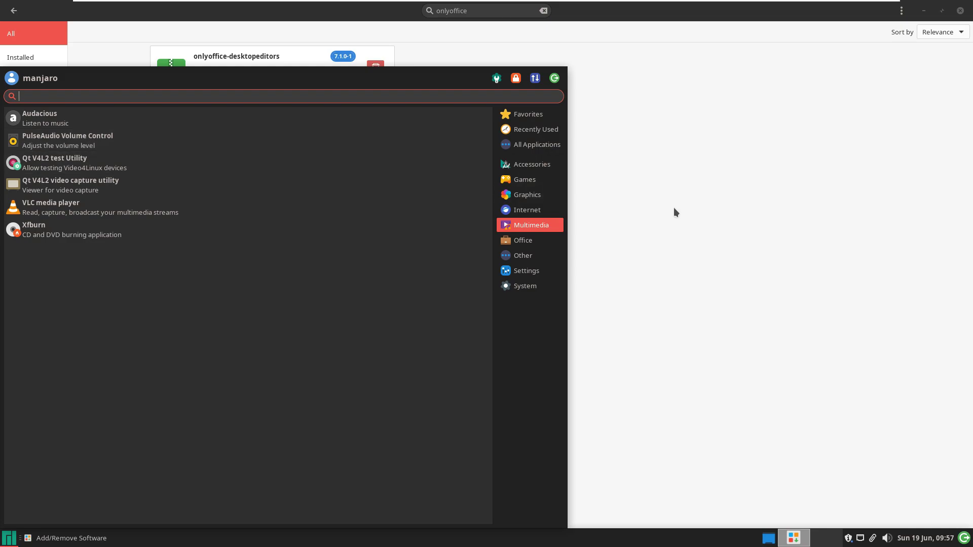
- Search the package manager for vlc, and replace the search with document
left_click(633, 208)
double_click(477, 10)
type("vlc")
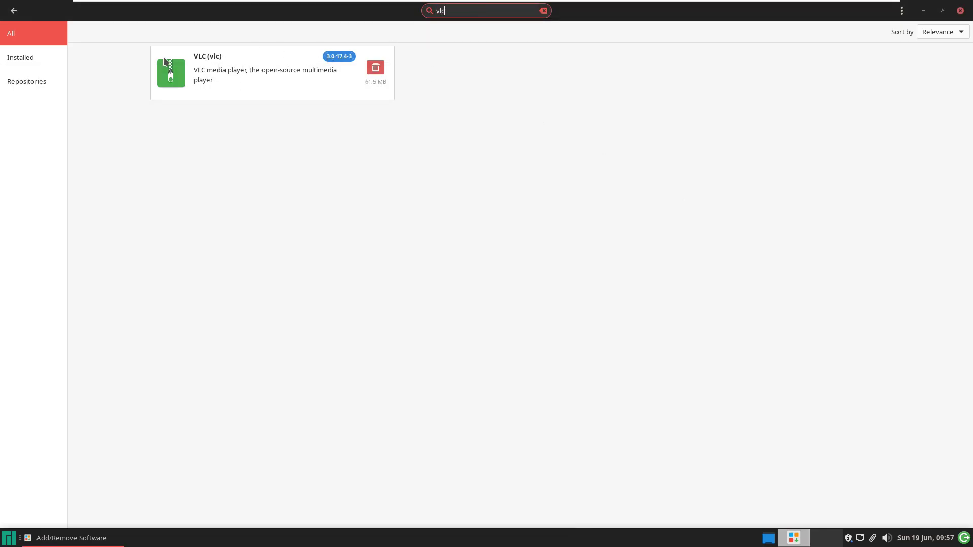
key("BackSpace")
type("document")
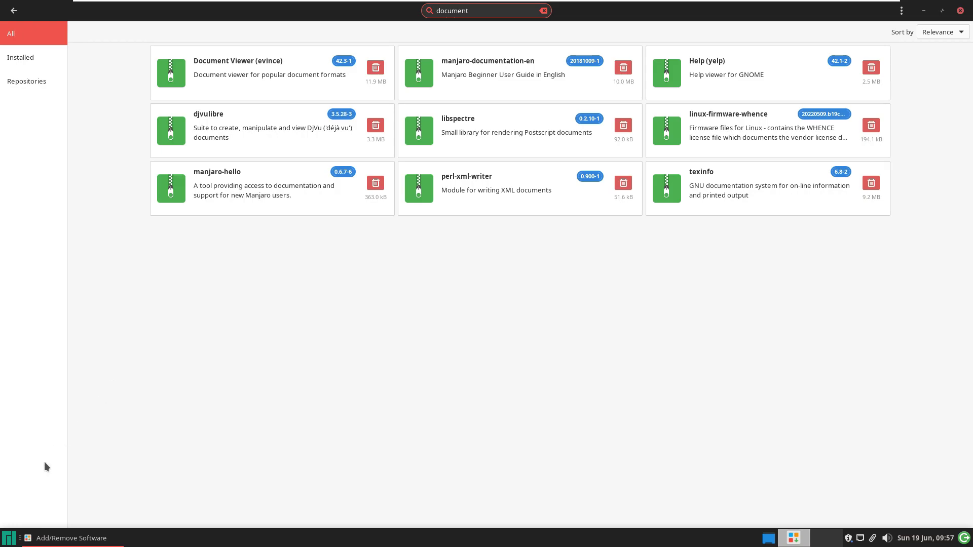
- Review the Office and Multimedia application categories again
key("super")
left_click(523, 241)
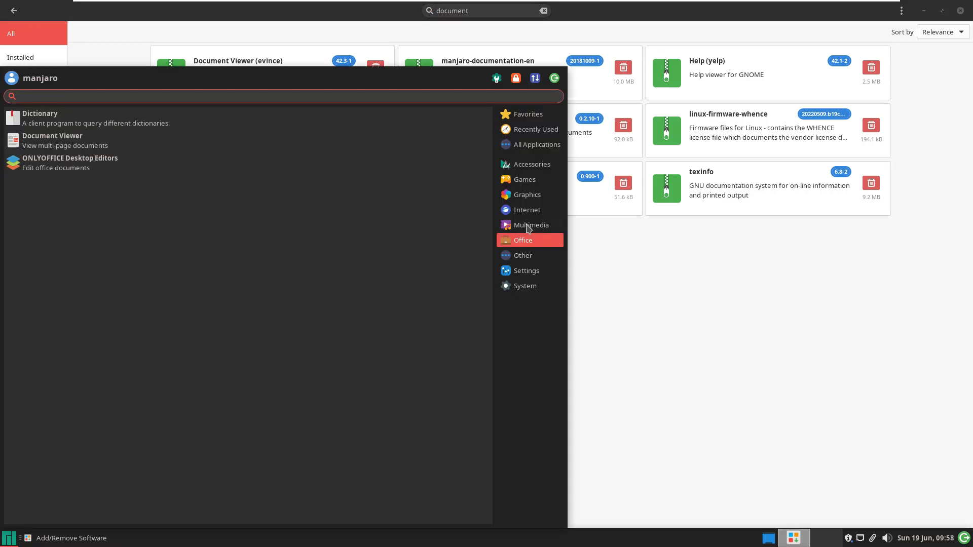
left_click(528, 229)
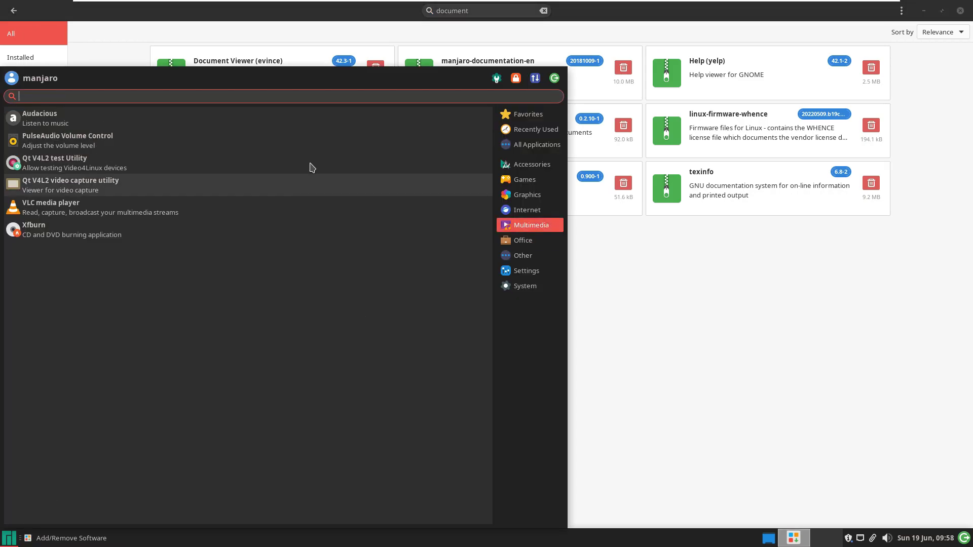
- Search the package manager for pulse, and replace the search with audio
left_click(693, 286)
left_click(481, 14)
type("pulse")
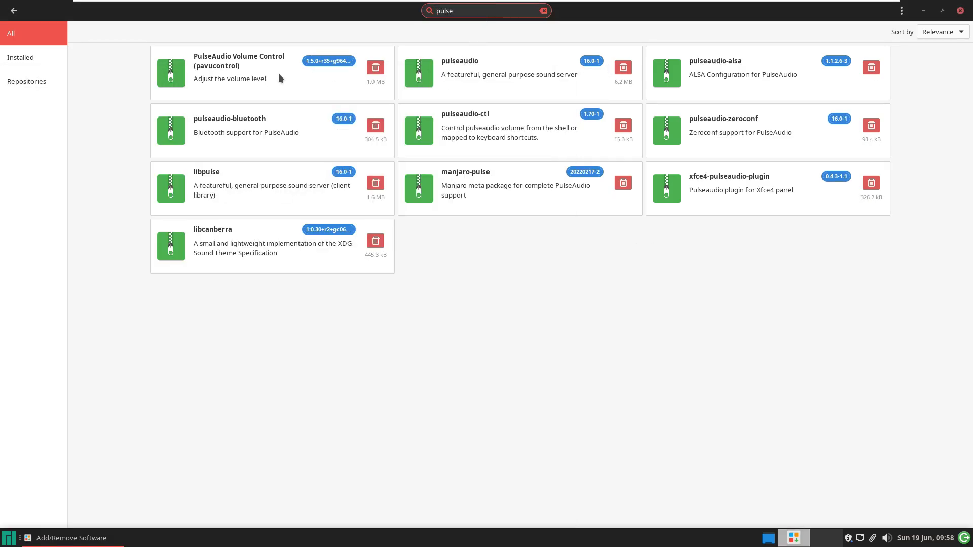
left_click(461, 10)
type("audio")
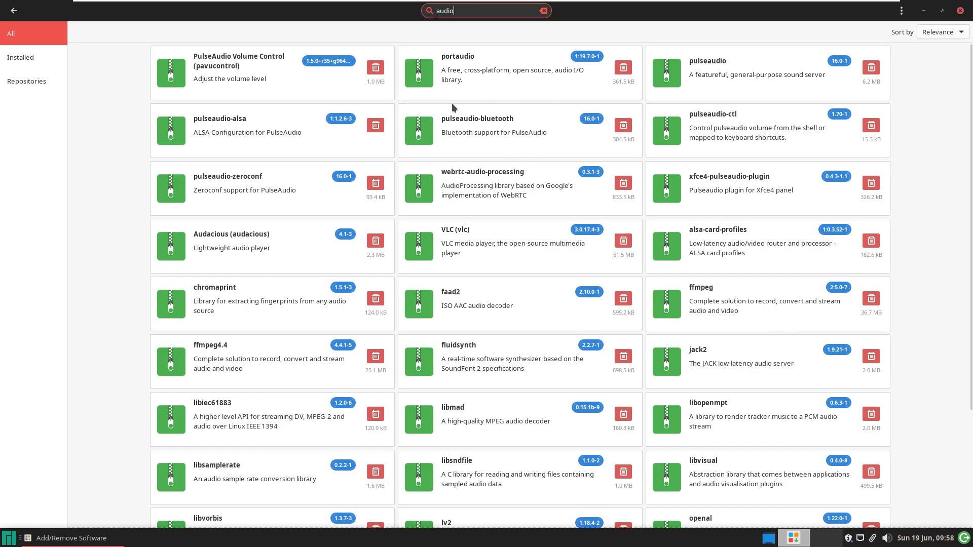
- Check the Multimedia applications for the audio player's name, and narrow the package search to auda
left_click(7, 540)
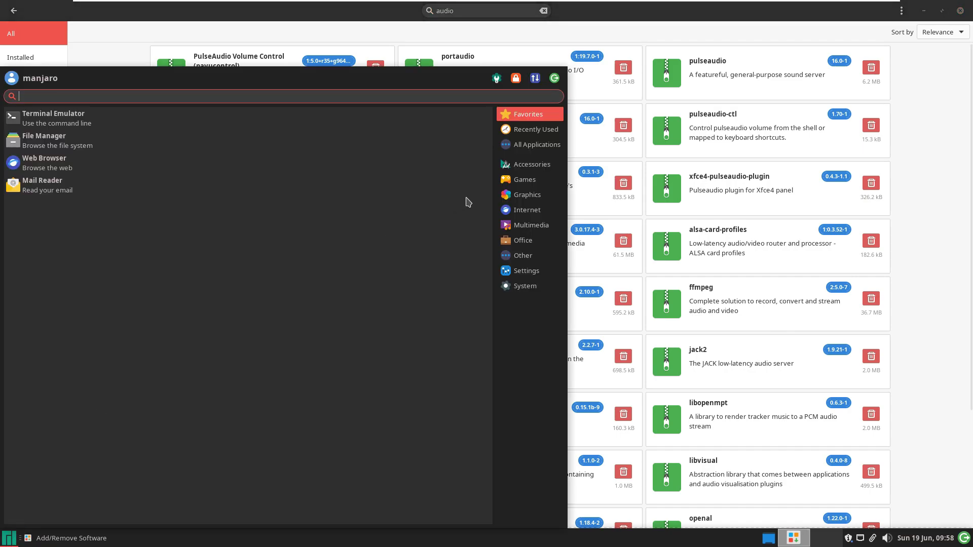
left_click(524, 227)
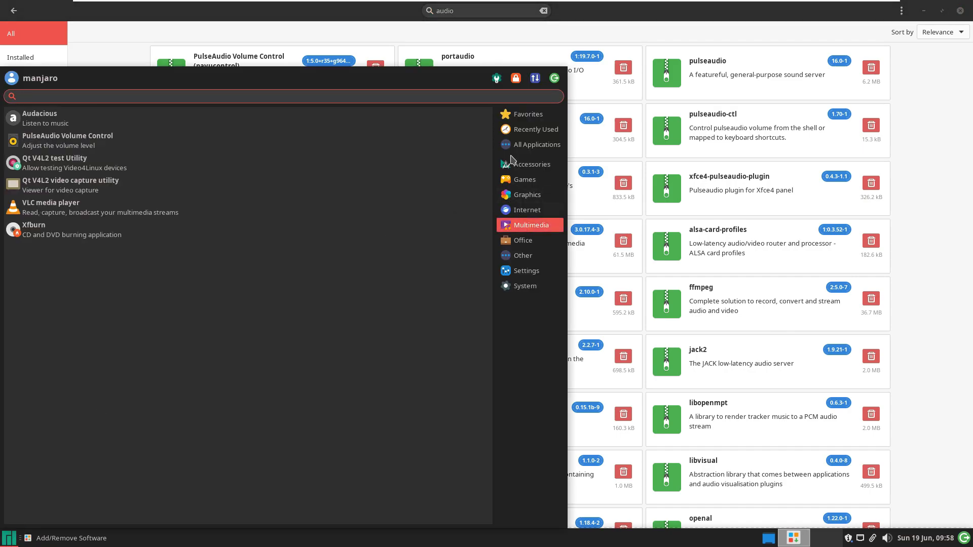
left_click(477, 13)
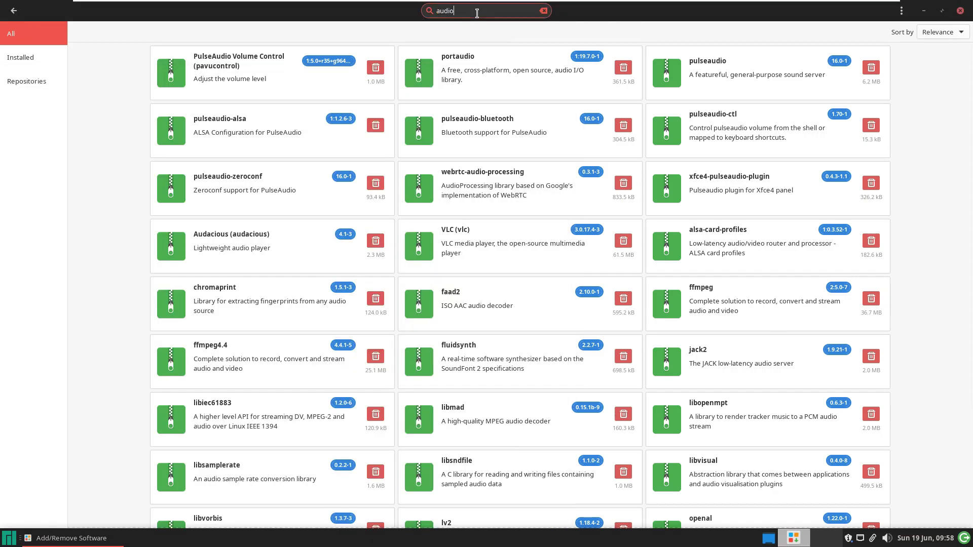
key("BackSpace")
type("a")
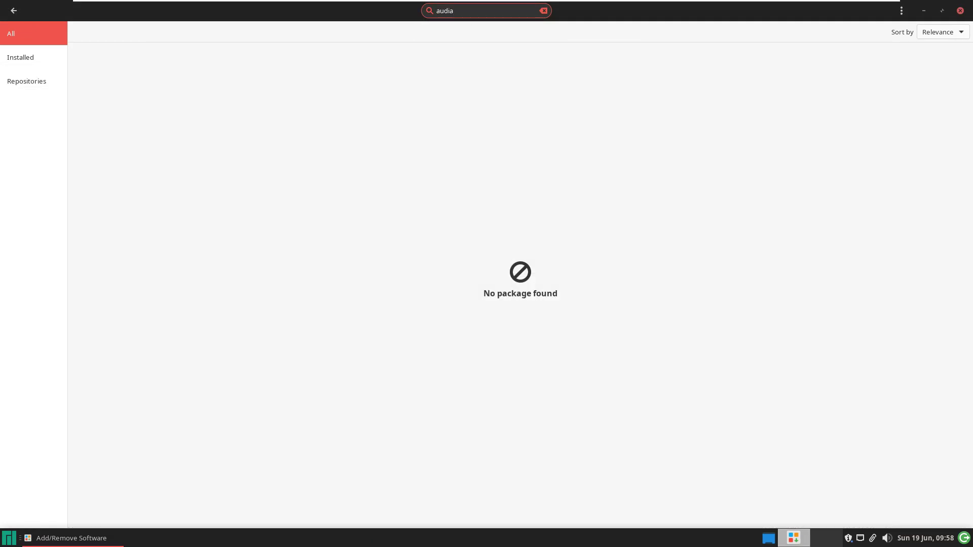
key("BackSpace")
type("a")
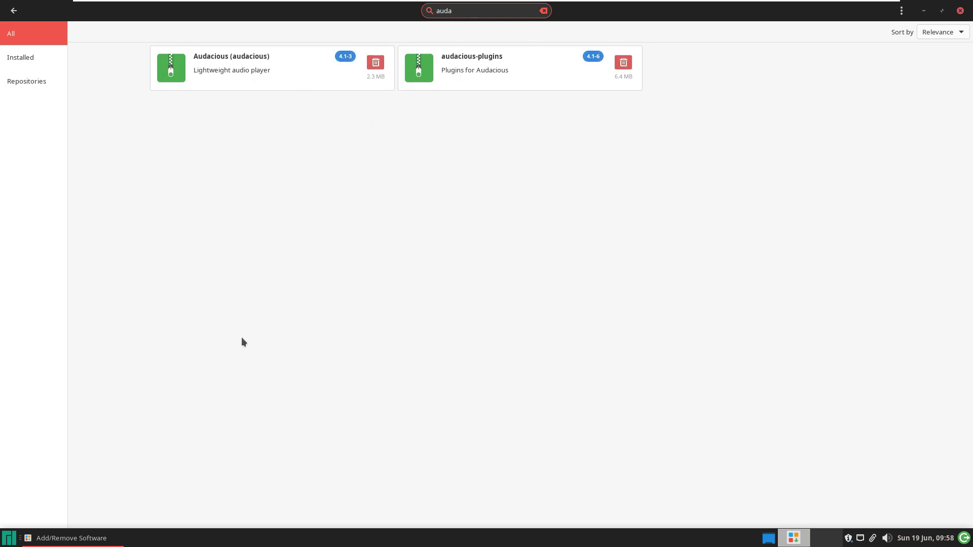
- View the Internet applications, and search the package manager for thunder and for firefox
left_click(12, 539)
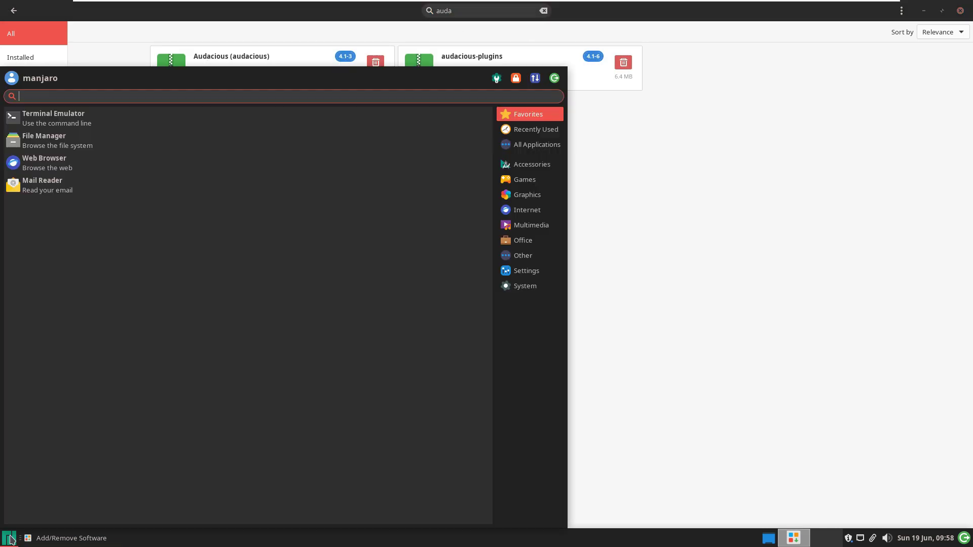
left_click(524, 211)
left_click(708, 260)
left_click(487, 11)
type("thunder")
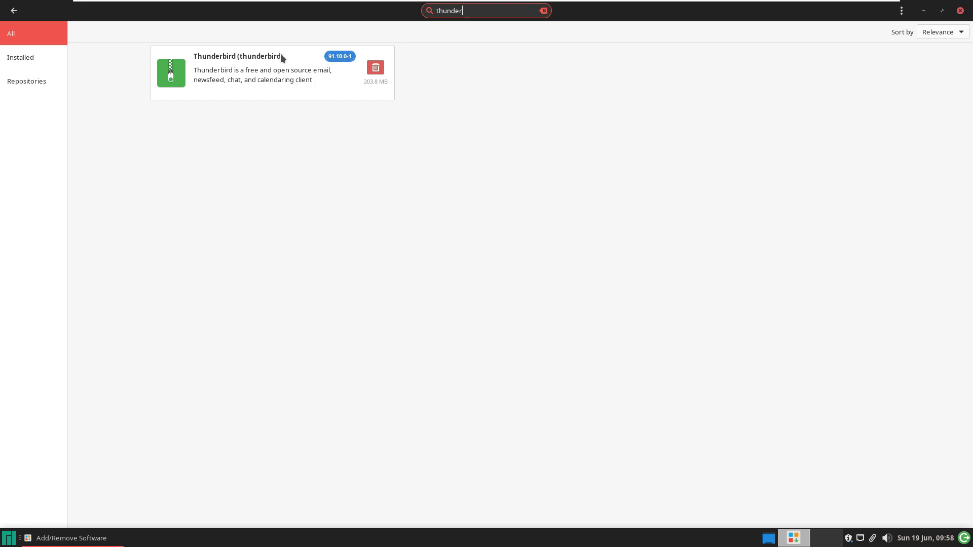
double_click(507, 15)
type("firefox")
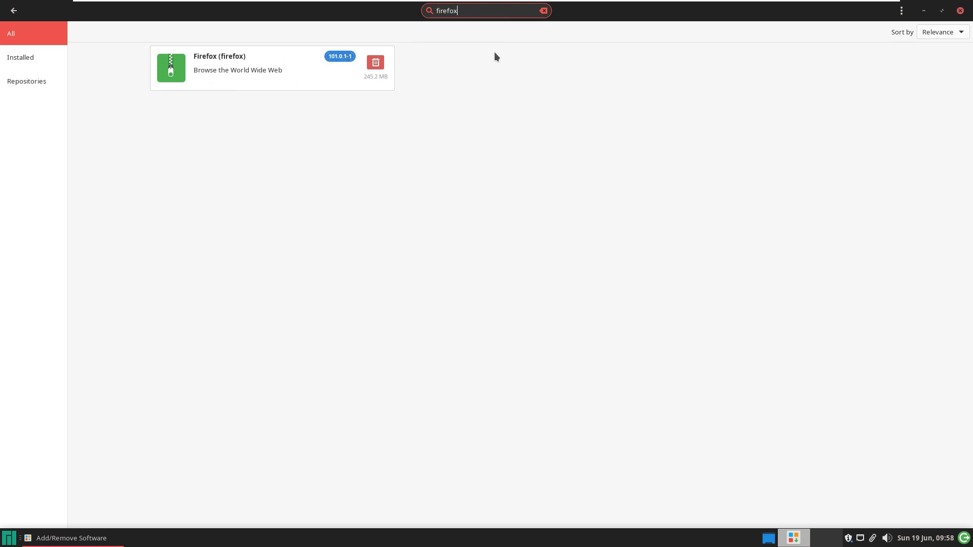
- View the installed applications in the Graphics category and in the Games category
left_click(10, 535)
left_click(541, 201)
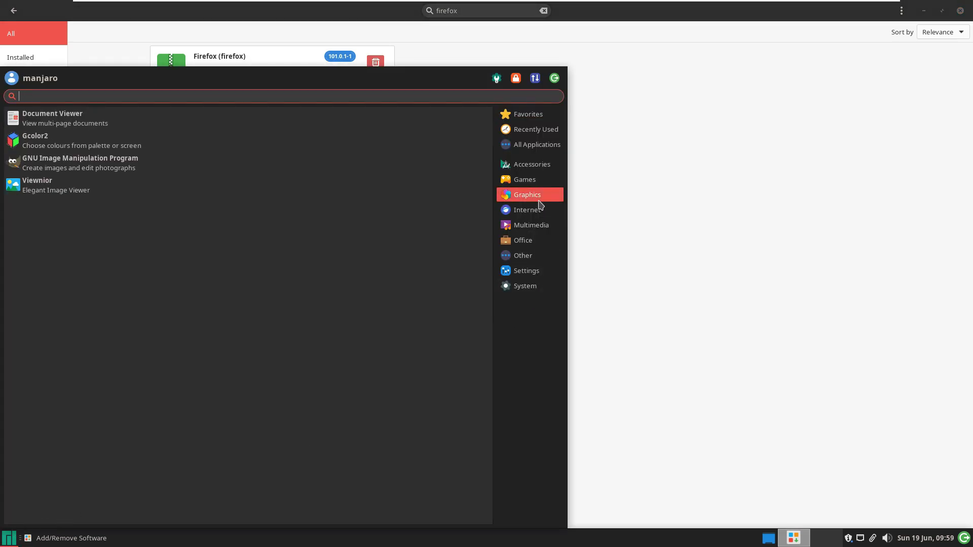
left_click(511, 183)
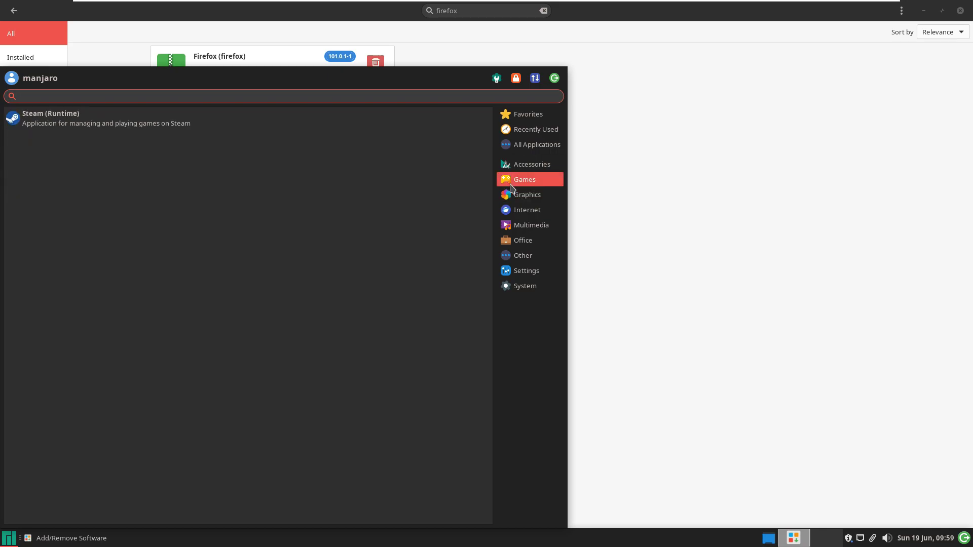
- View the Accessories applications, and search the package manager for steam before closing it
left_click(529, 163)
scroll(403, 249, "down", 2)
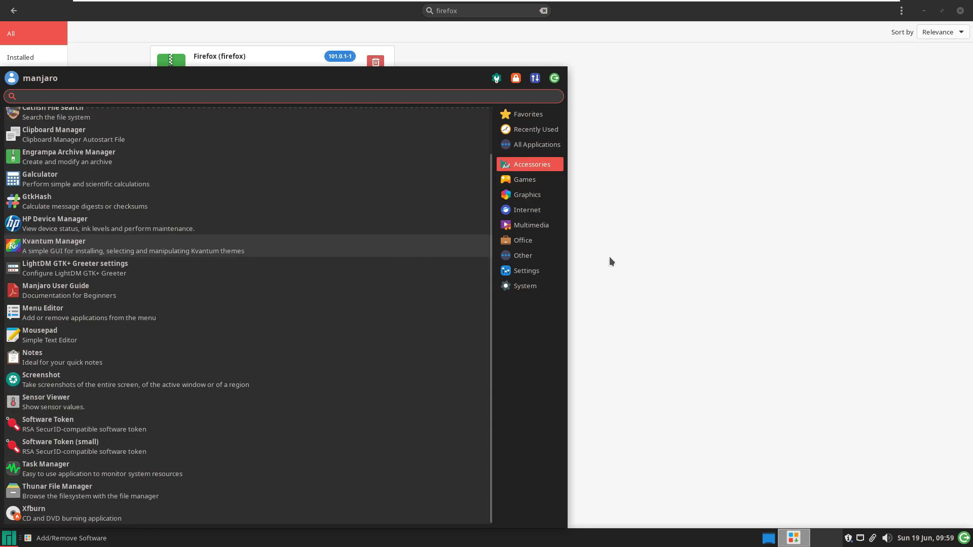
left_click(575, 258)
double_click(474, 13)
type("steam")
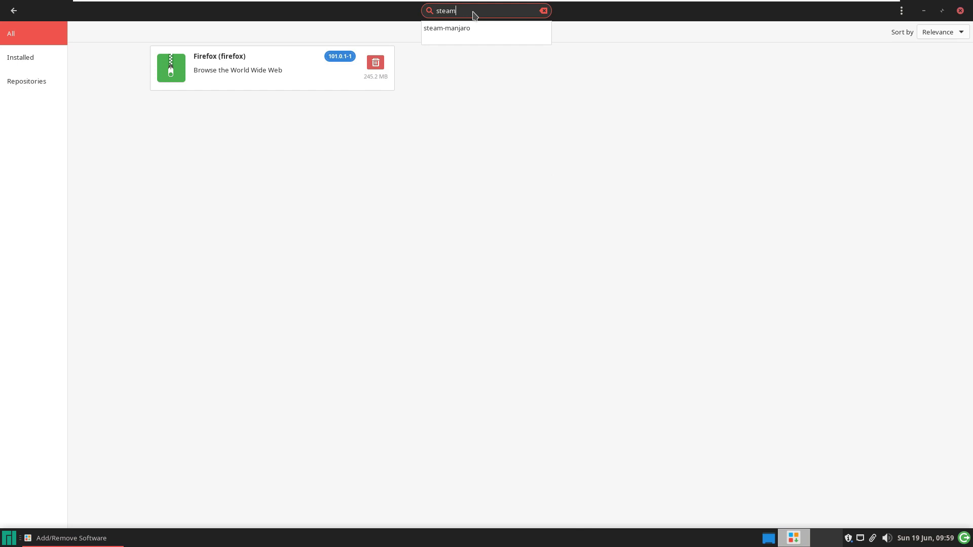
key("Return")
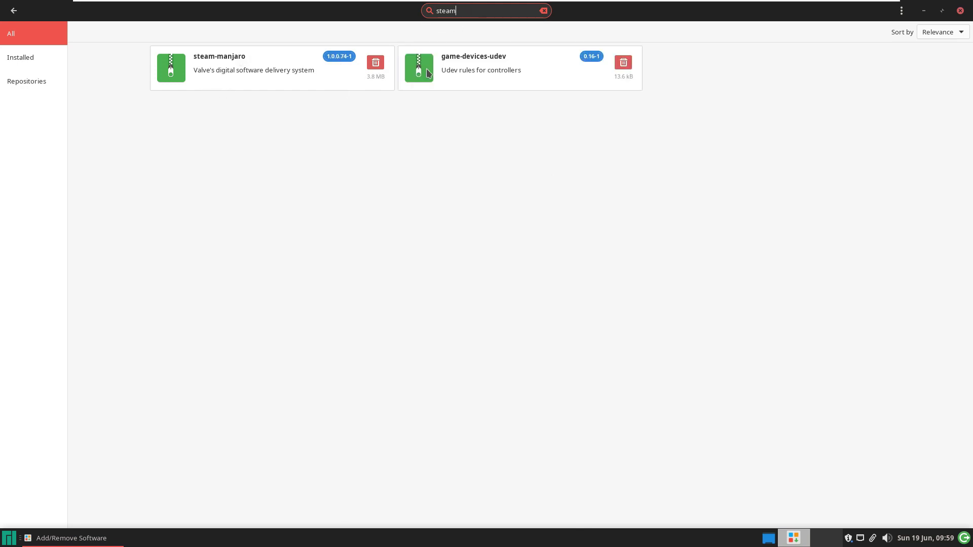
left_click(959, 10)
- Launch Firefox from the Internet applications and maximize its window
left_click(12, 537)
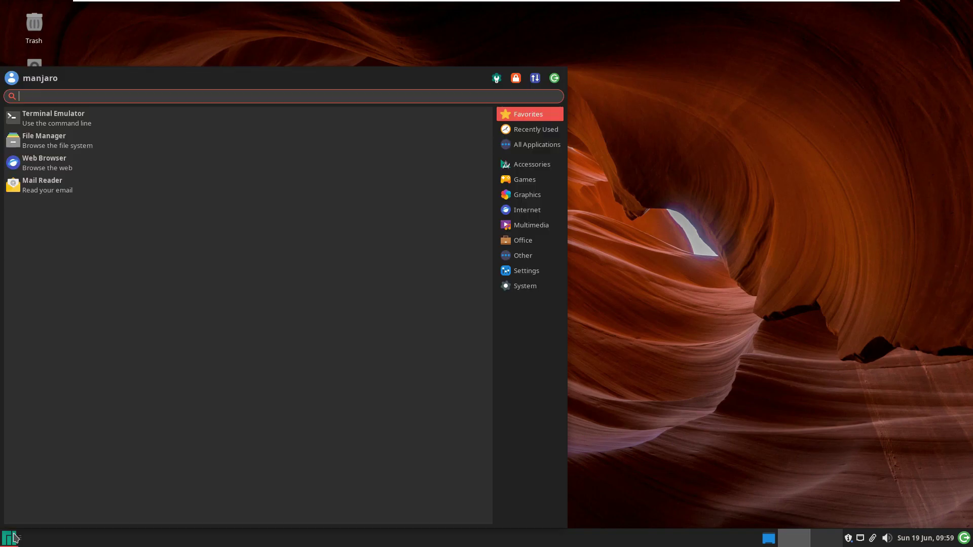
left_click(532, 215)
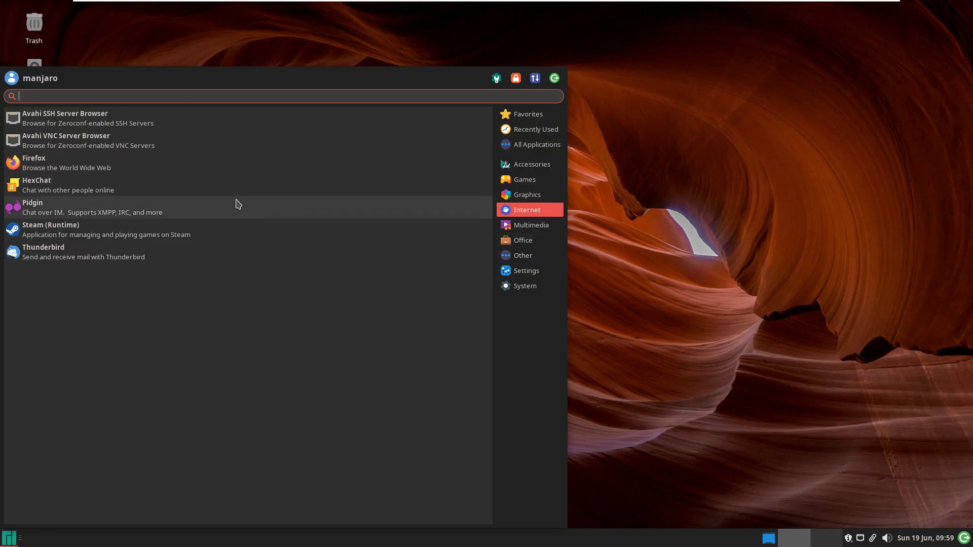
left_click(171, 157)
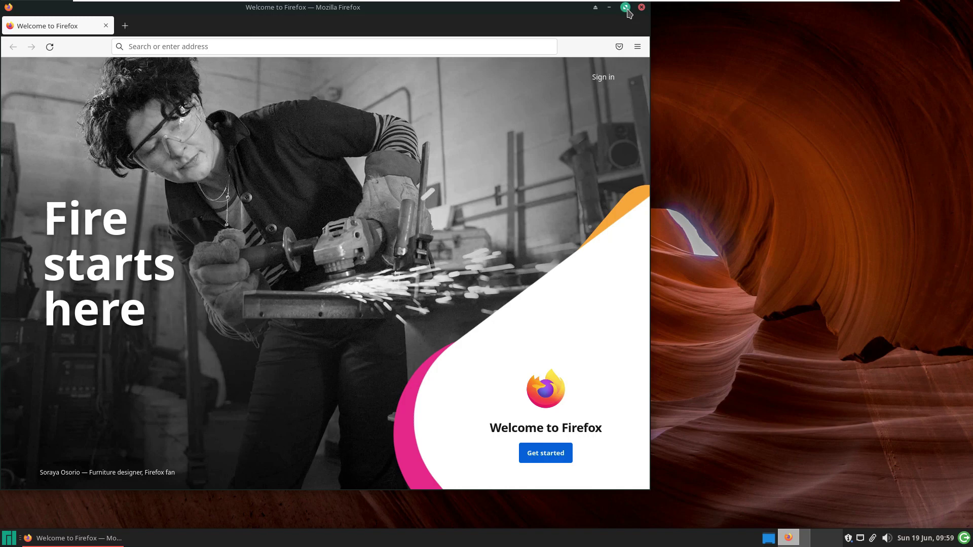
left_click(625, 8)
- Check the browser's version in the About Firefox window, and close that window
left_click(960, 46)
left_click(855, 355)
left_click(829, 179)
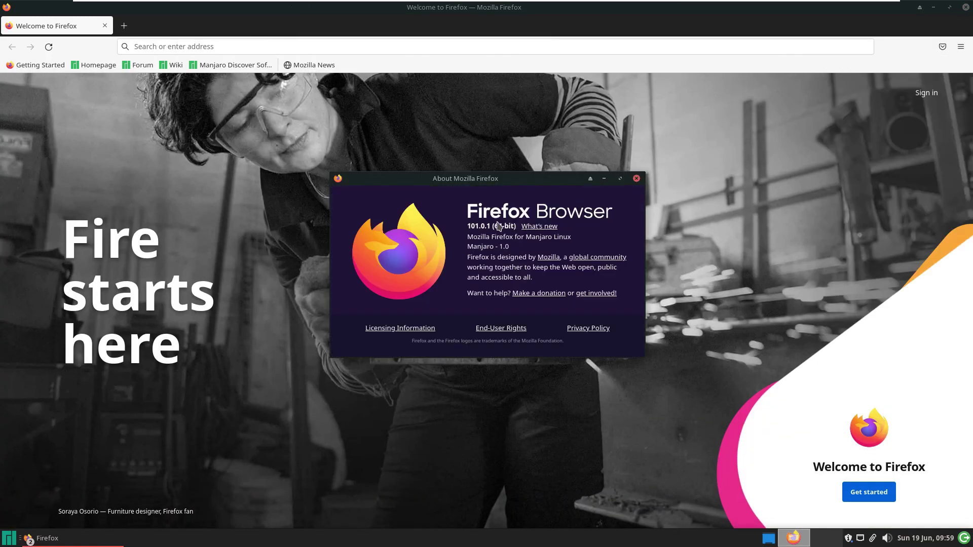
left_click(637, 179)
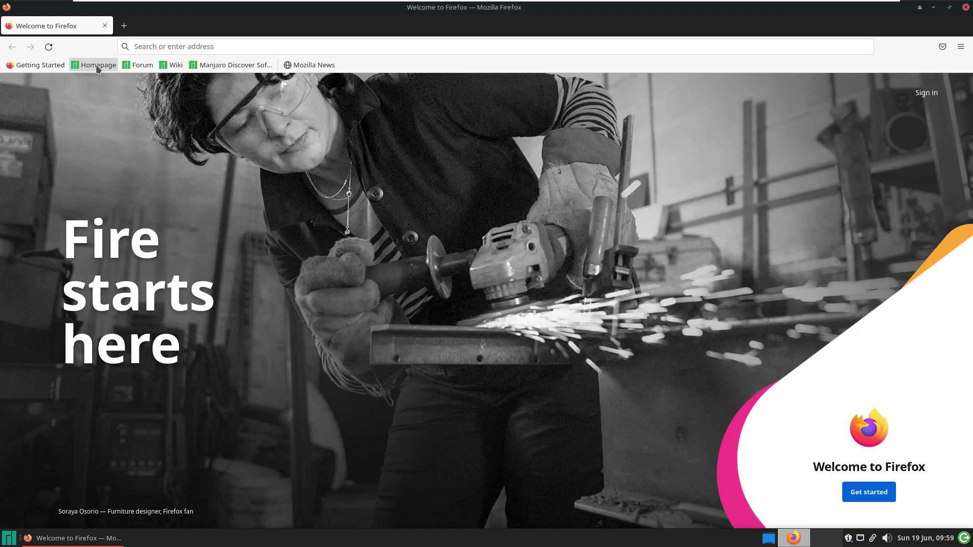
- Open the Download page of the bookmarked Manjaro homepage, and read the introductory paragraph on system requirements
left_click(97, 66)
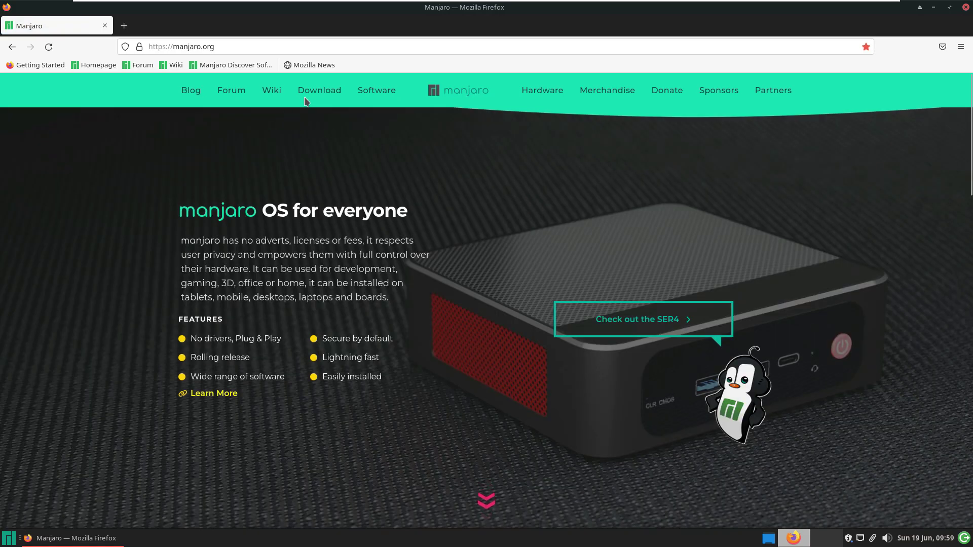
left_click(319, 92)
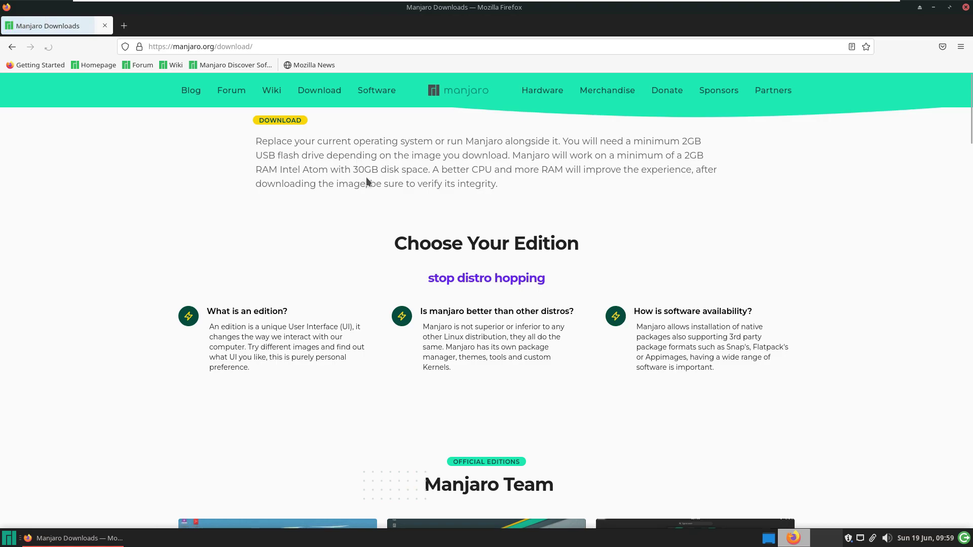
triple_click(483, 180)
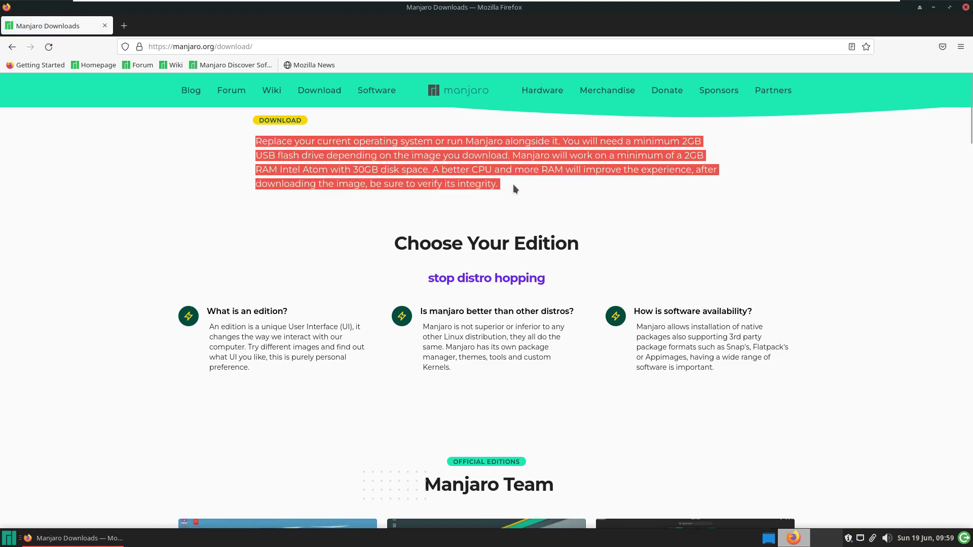
left_click(499, 197)
- Choose RASPBERRY PI 4 as the device for the Manjaro ARM editions, and look through the other supported devices
scroll(476, 221, "down", 6)
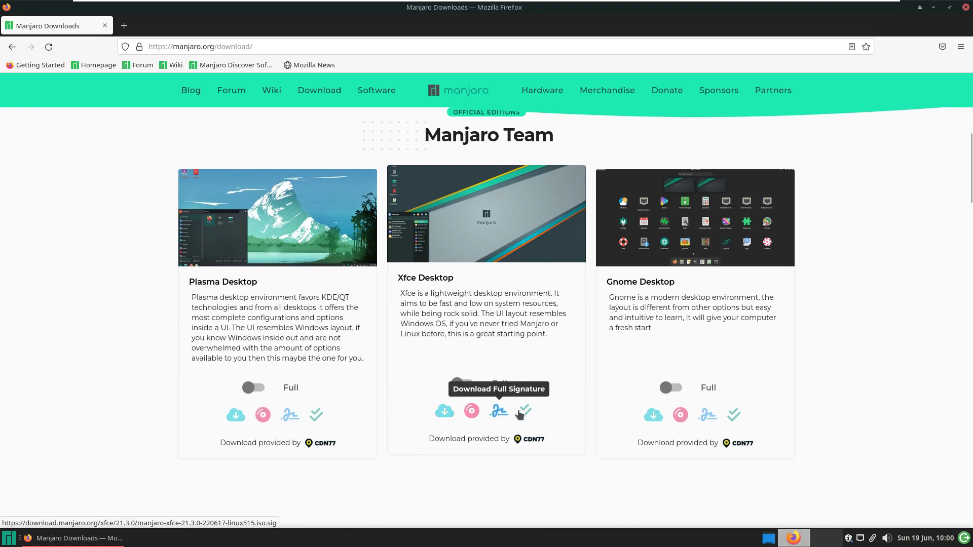
scroll(511, 411, "down", 2)
scroll(511, 411, "down", 3)
left_click(508, 375)
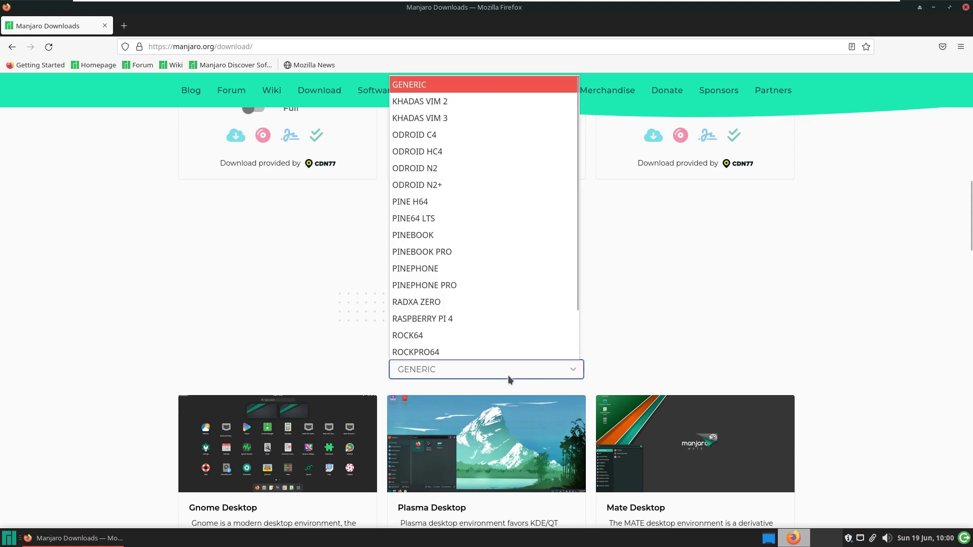
left_click(478, 319)
scroll(608, 256, "down", 3)
left_click(536, 234)
scroll(533, 251, "down", 2)
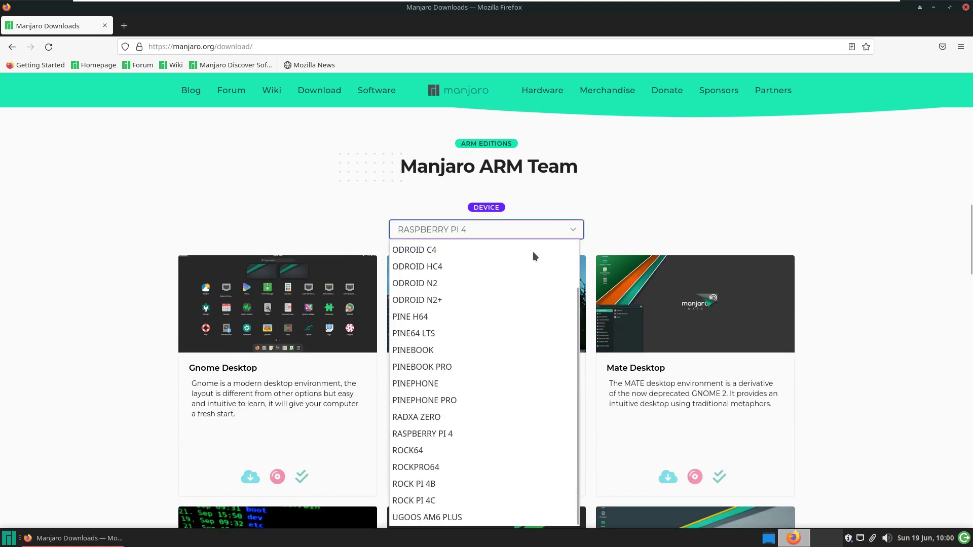
- Download the full ISO image of the official Xfce Desktop edition
scroll(659, 197, "up", 8)
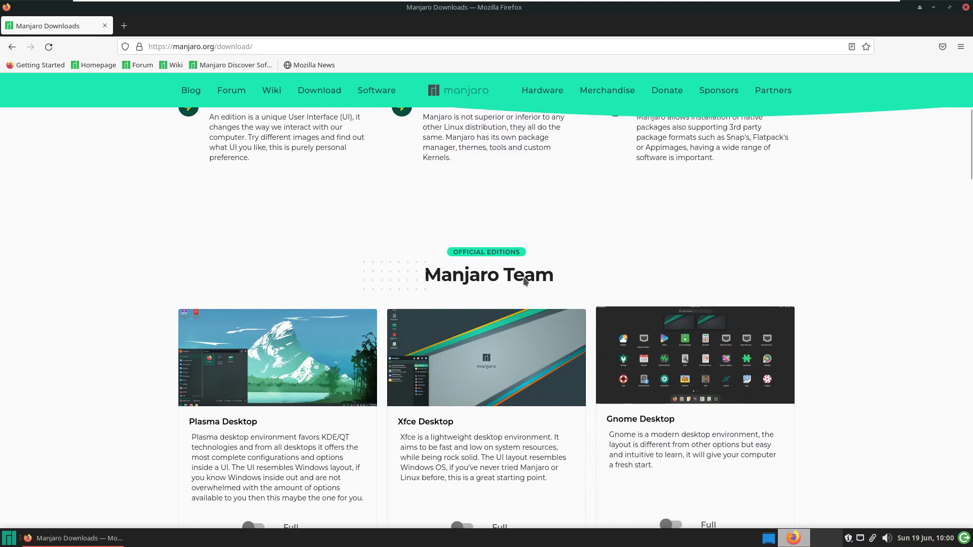
scroll(498, 294, "down", 2)
left_click(470, 413)
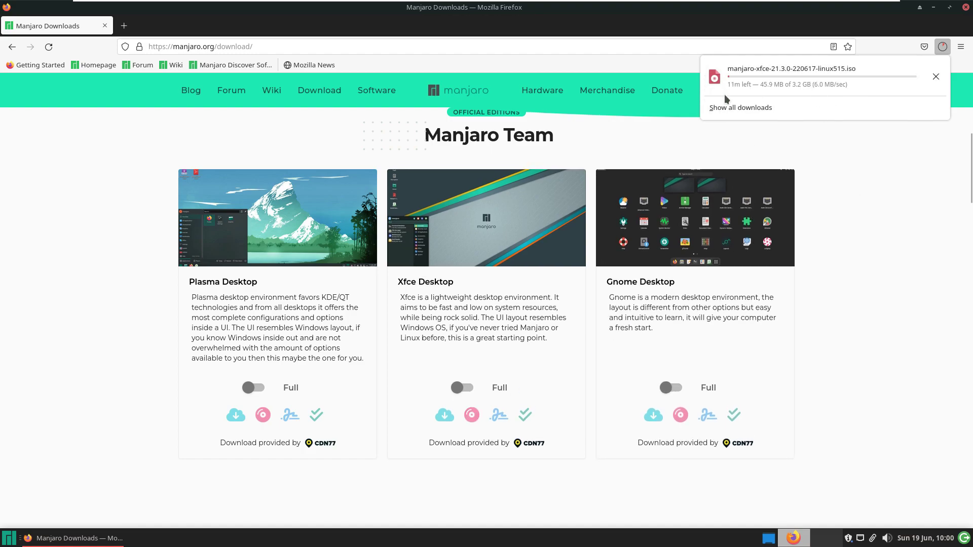
- Open the YouTube channel at youtube.com/9to5linux in the current tab
left_click(308, 47)
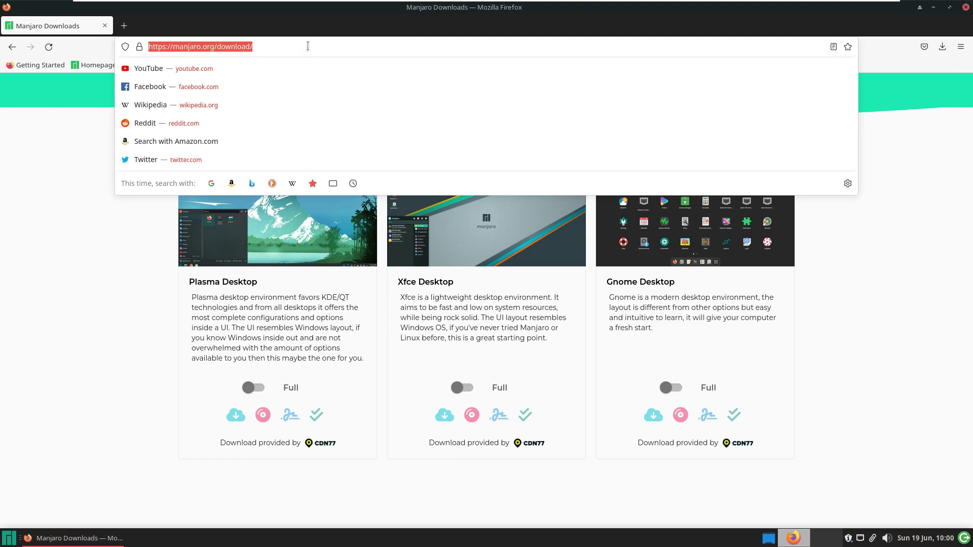
type("youtu")
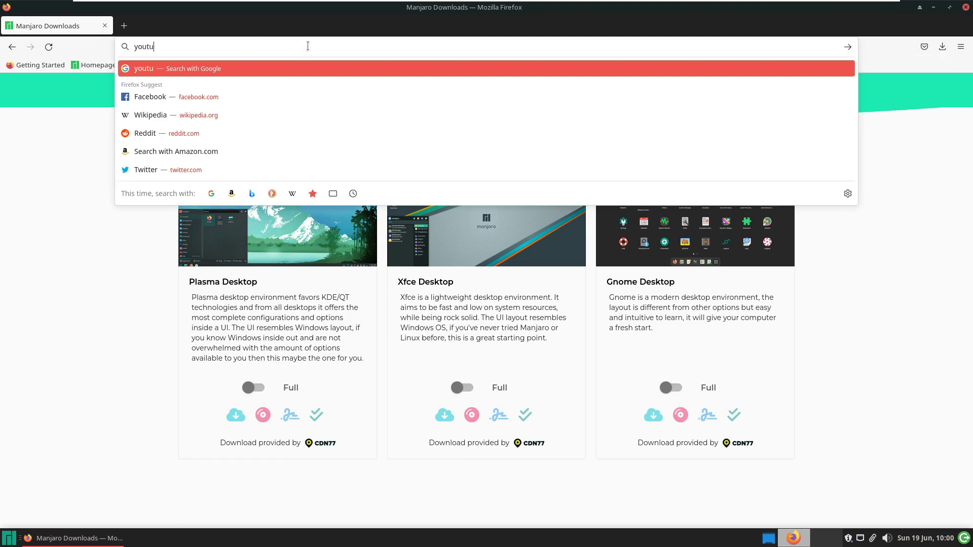
type("be.com")
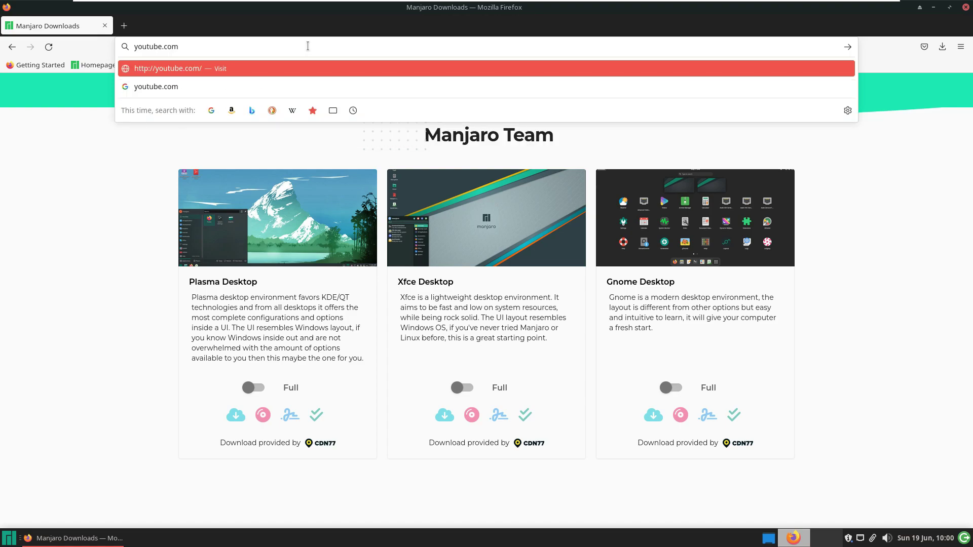
type("/9to5linux")
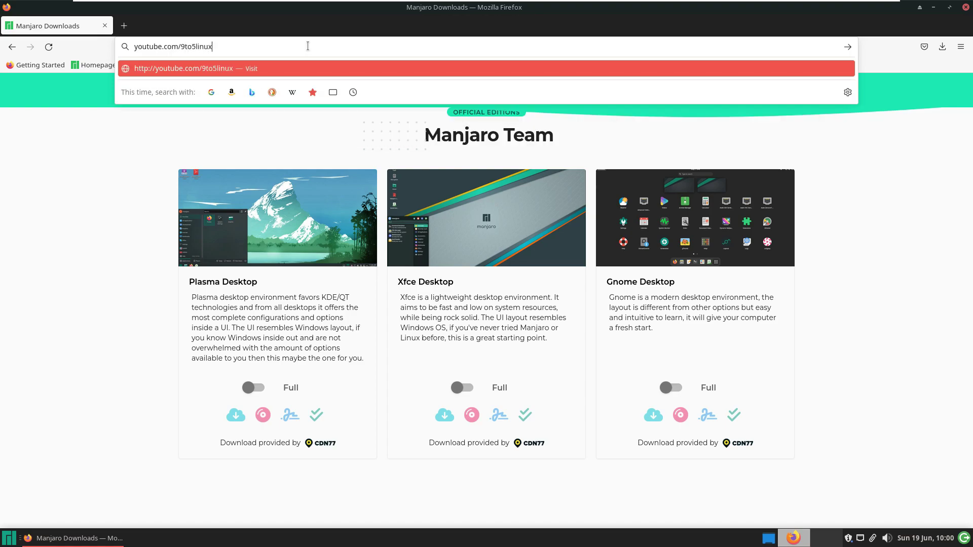
key("Return")
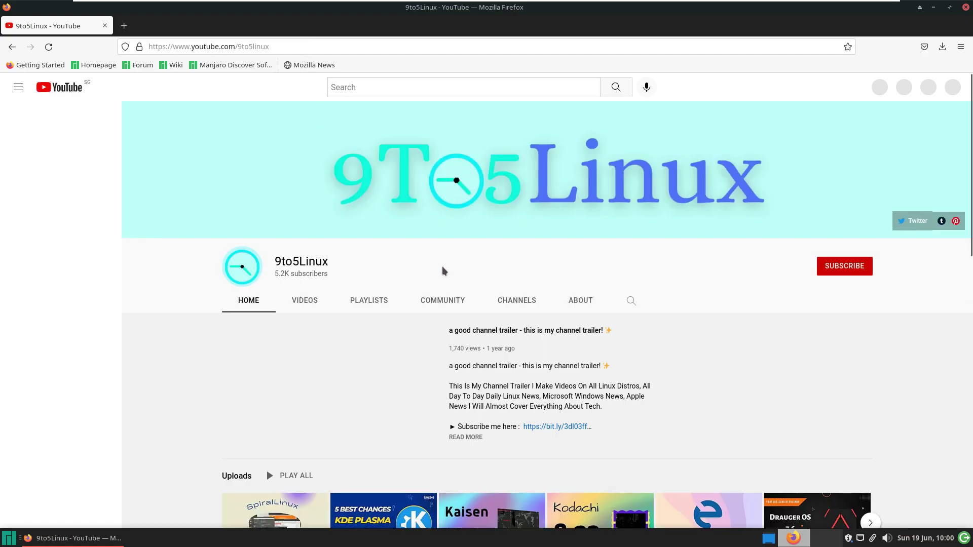
- Search within the 9to5Linux channel for manjaro videos
left_click(630, 302)
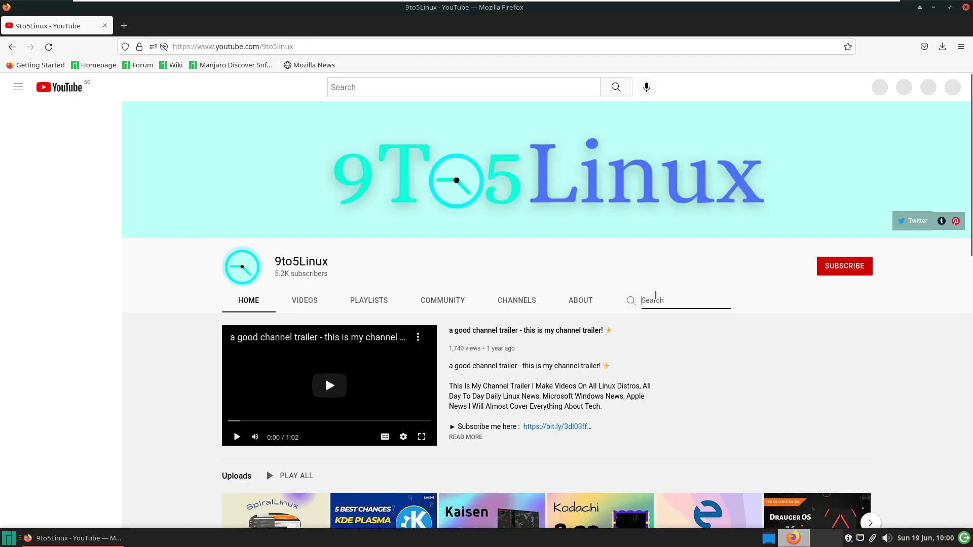
type("manjar")
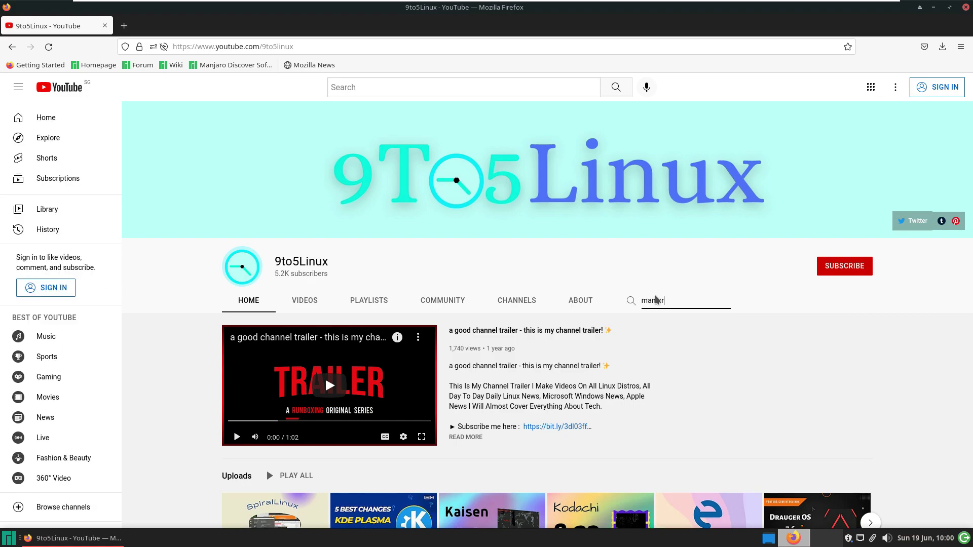
type("o")
key("Return")
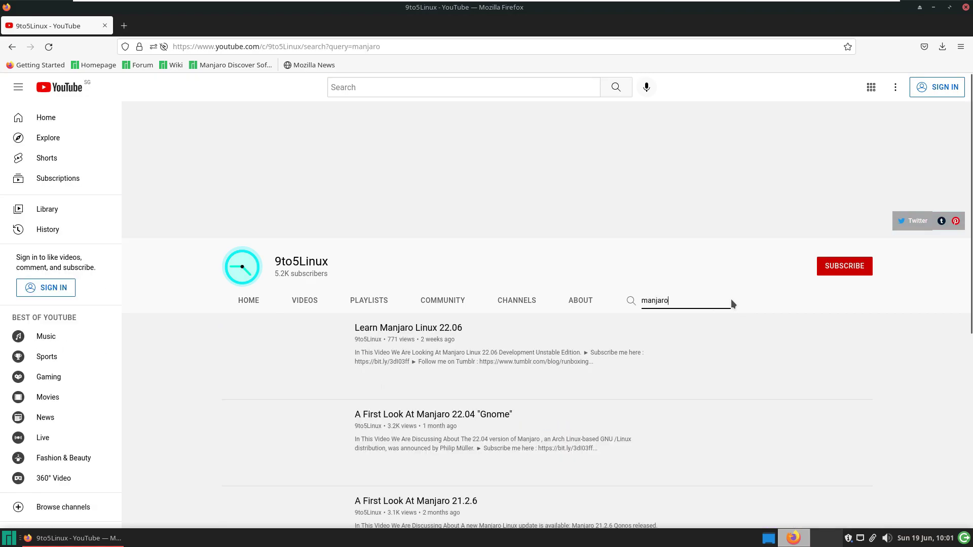